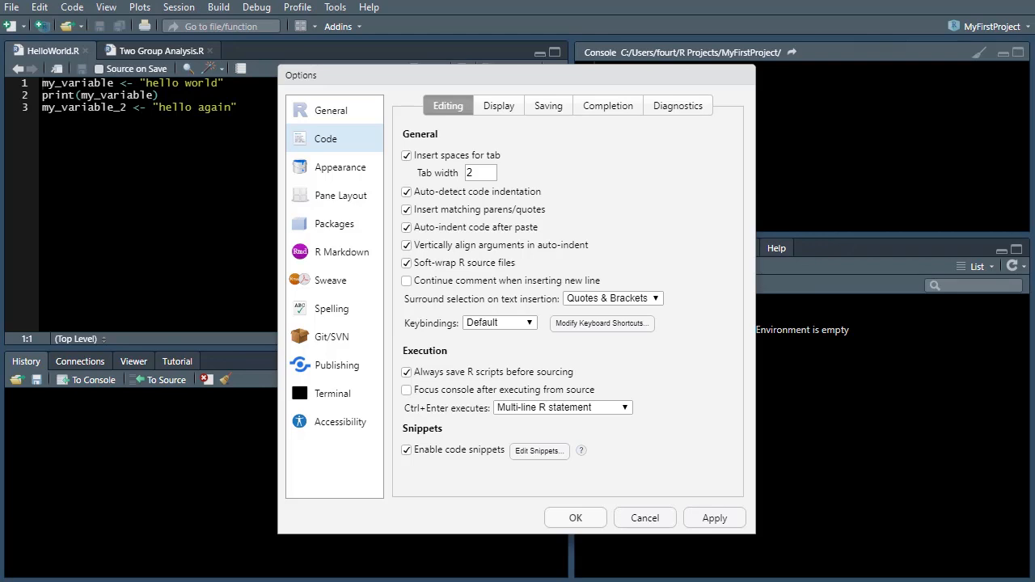
# Step: View the RStudio theme choices in the Appearance options without changing the current theme
pyautogui.click(346, 173)
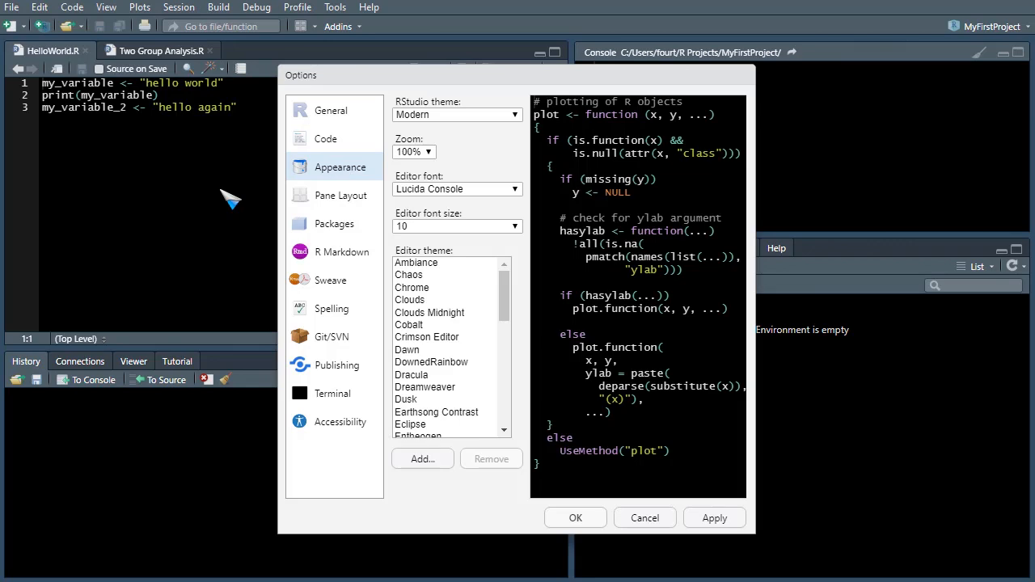
pyautogui.click(413, 115)
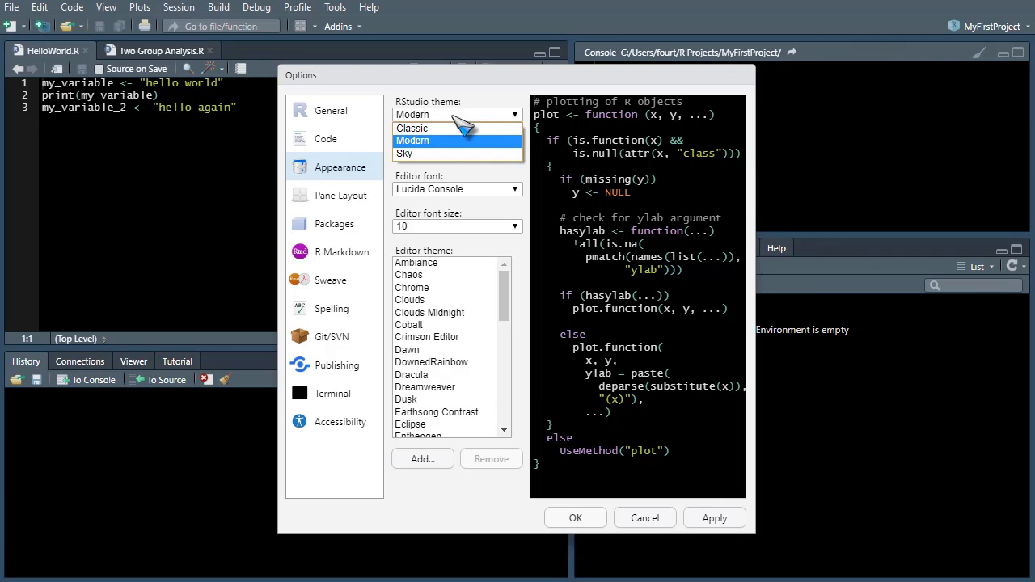
pyautogui.click(445, 114)
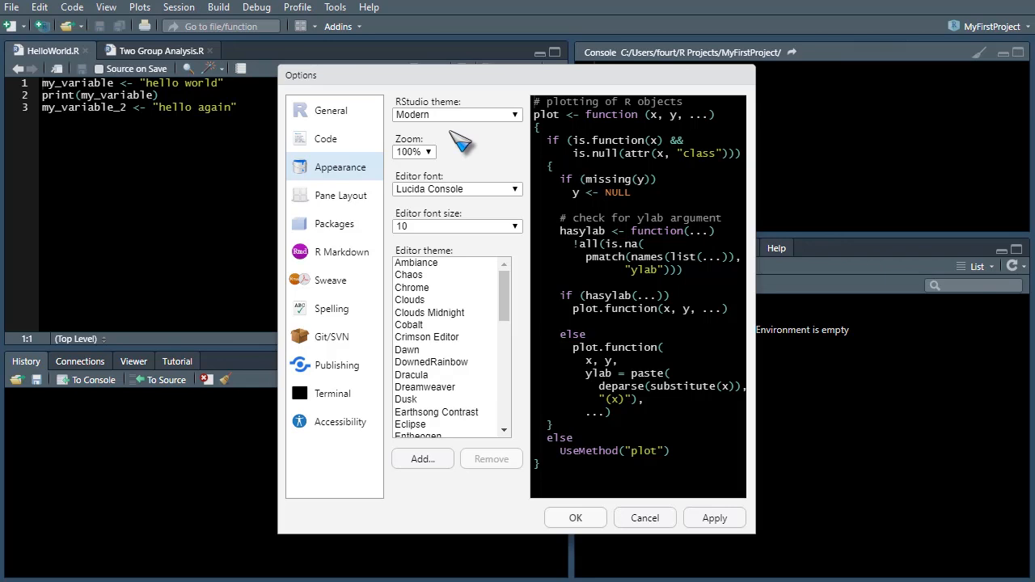
pyautogui.click(465, 121)
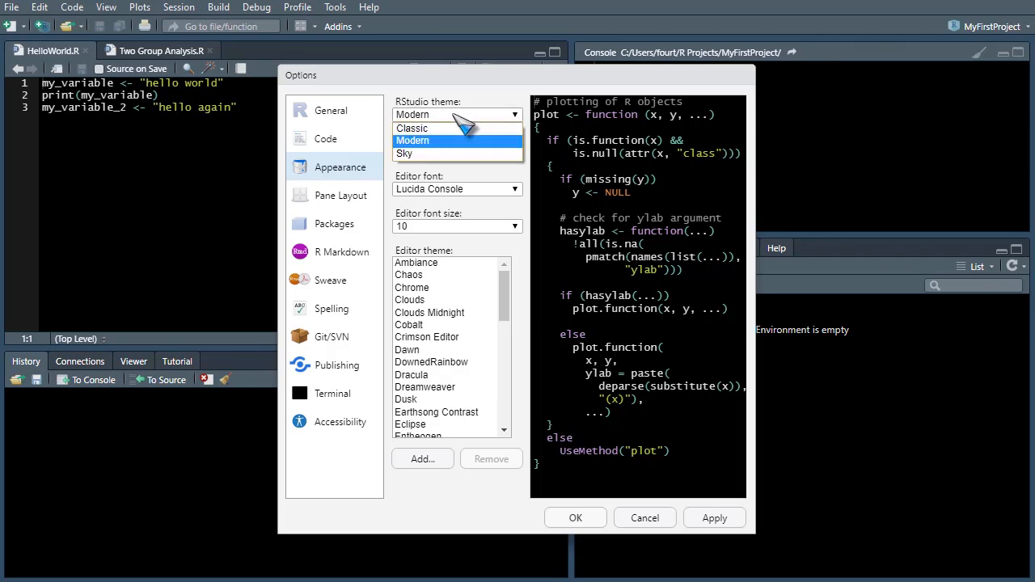
pyautogui.click(455, 116)
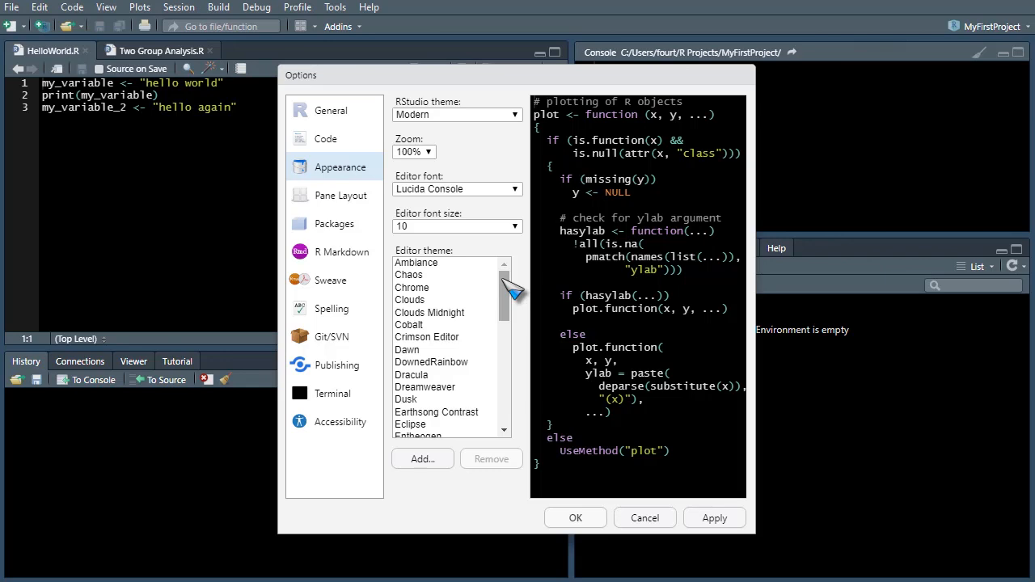
# Step: Look through the whole editor theme list, then view the file chooser for adding a theme and cancel it
pyautogui.moveTo(511, 291); pyautogui.dragTo(506, 404)
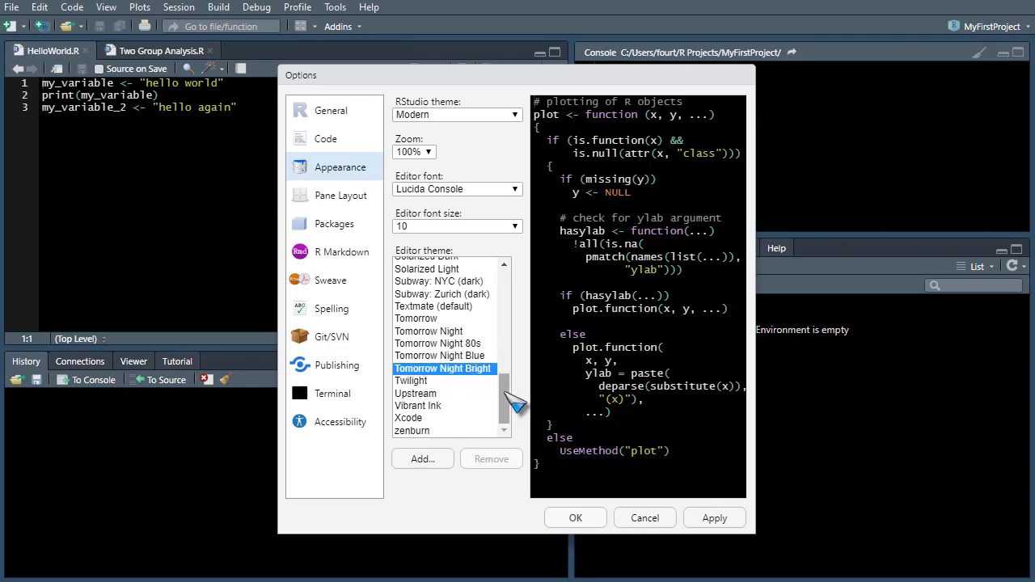
pyautogui.moveTo(506, 394); pyautogui.dragTo(504, 271)
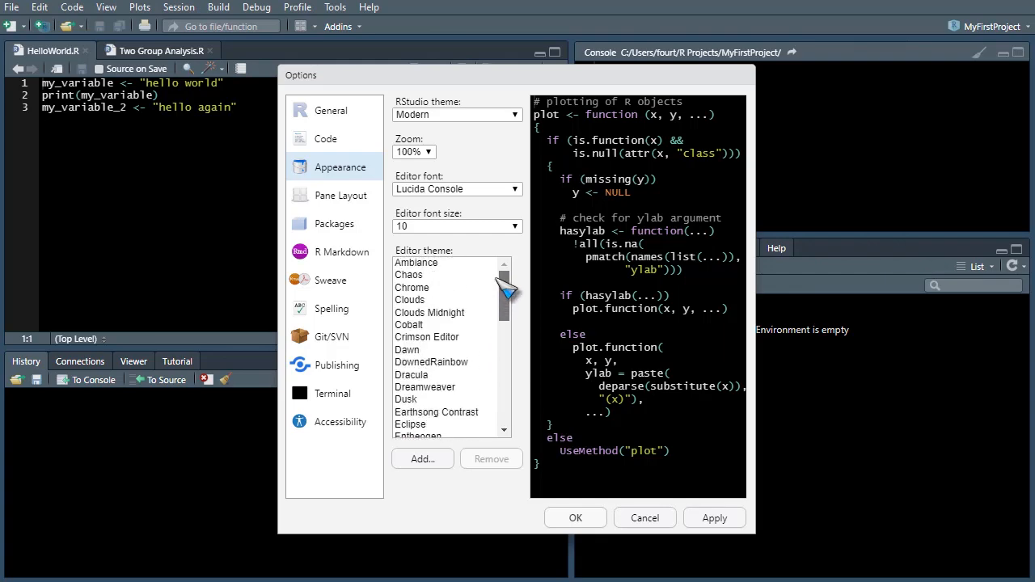
pyautogui.click(420, 459)
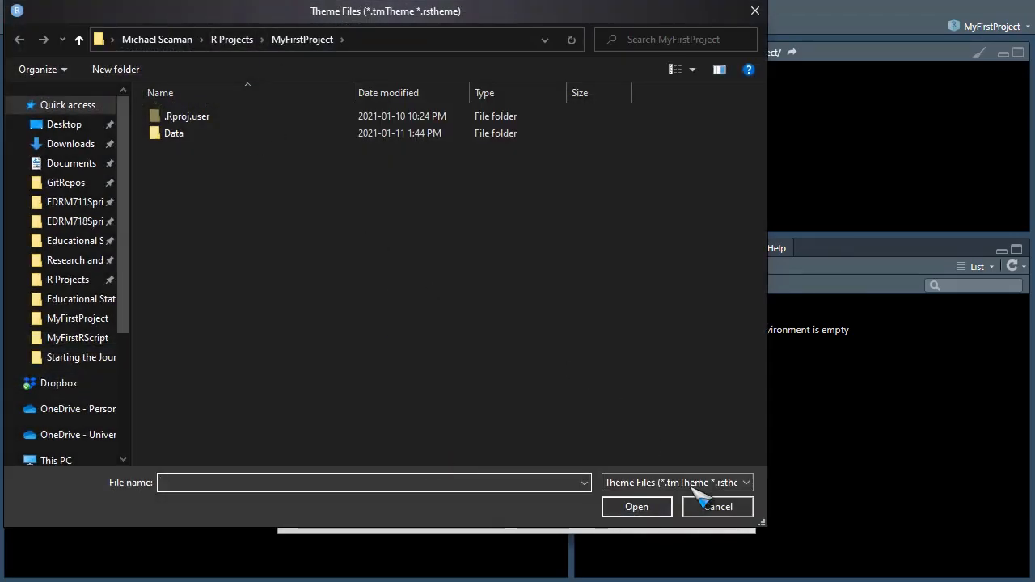
pyautogui.click(717, 507)
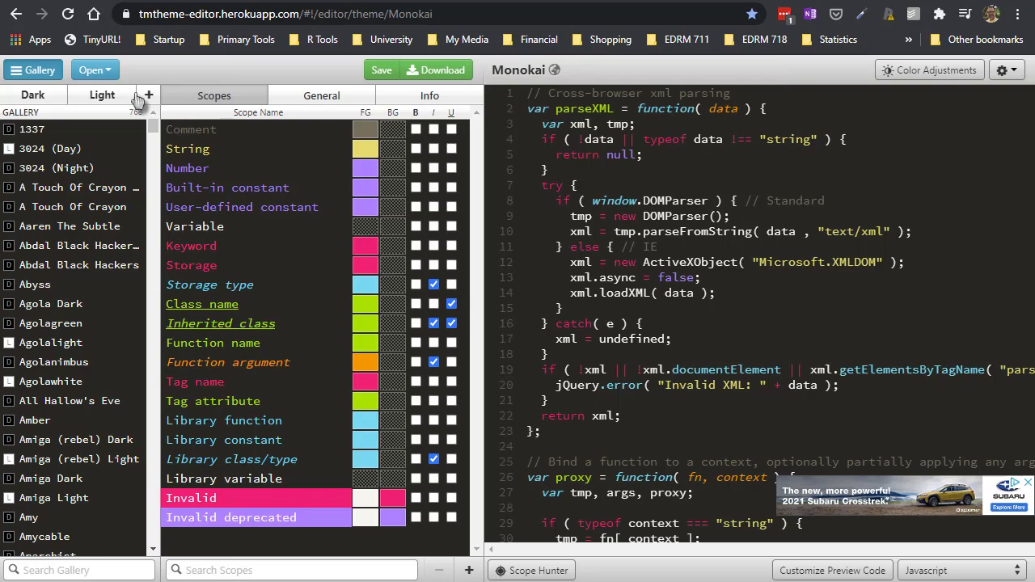
# Step: Switch to the tmTheme Editor site and preview gallery themes such as Berlin and Berlin (dark)
pyautogui.moveTo(156, 129); pyautogui.dragTo(144, 195)
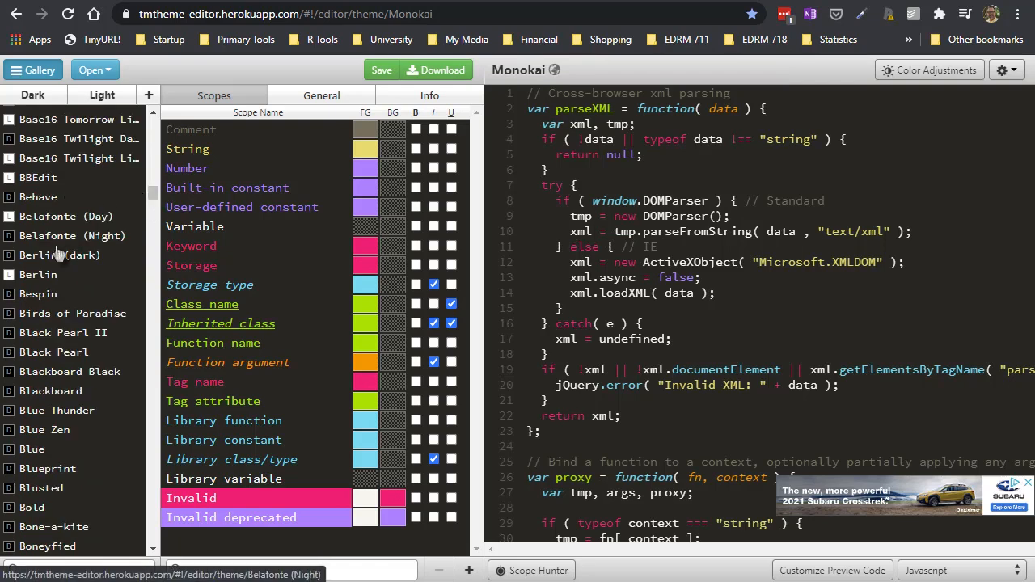
pyautogui.click(50, 275)
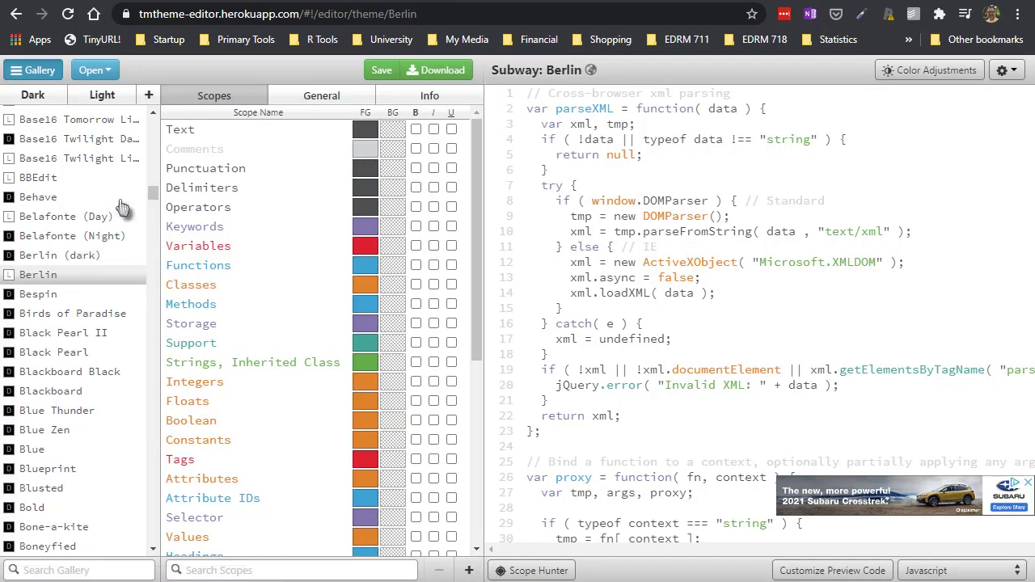
pyautogui.click(53, 257)
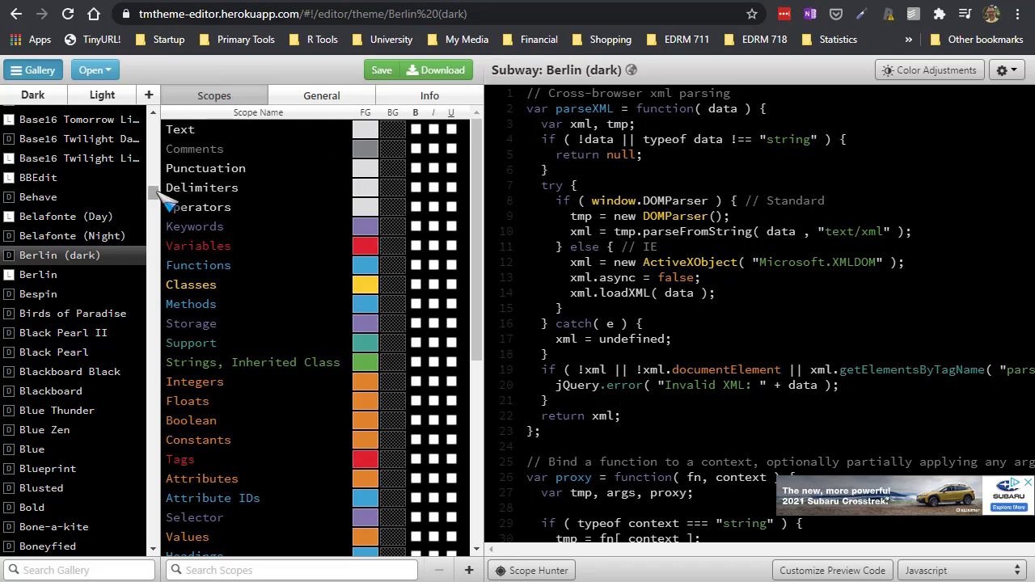
pyautogui.scroll(-5, 73, 324)
pyautogui.click(55, 334)
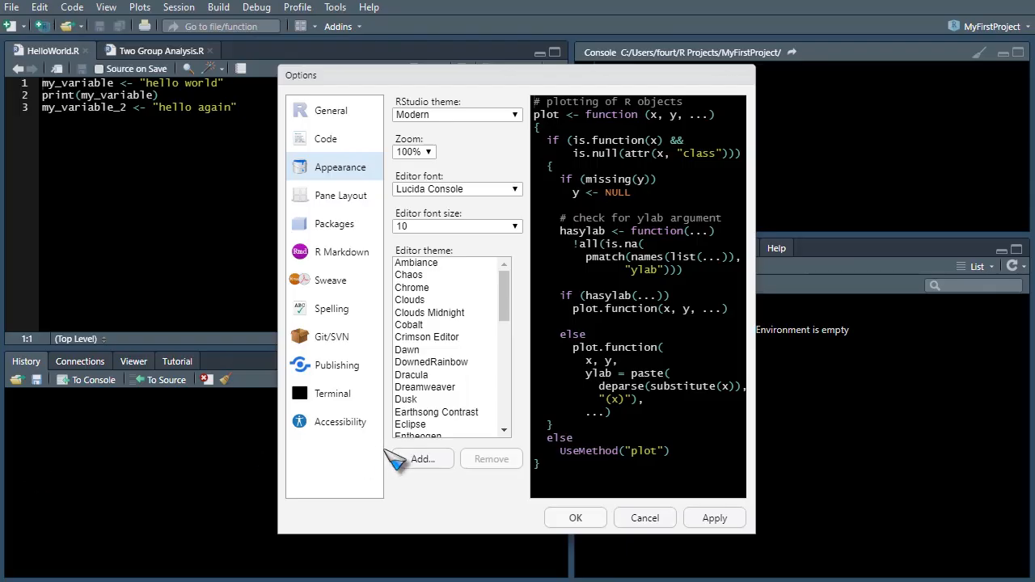
# Step: Return to RStudio, view the chooser for adding theme files, cancel it, and look further down the editor themes
pyautogui.click(413, 458)
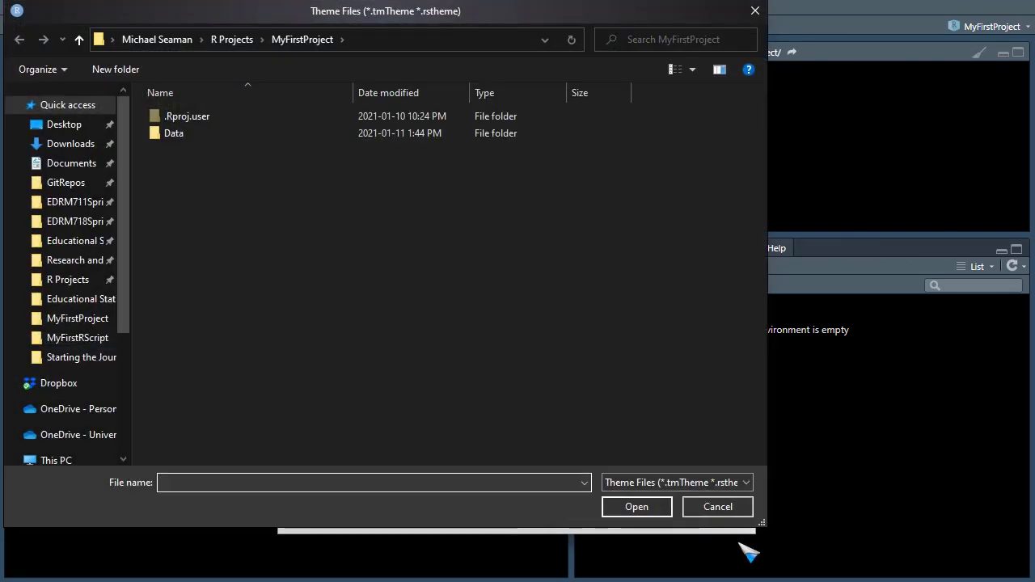
pyautogui.click(715, 510)
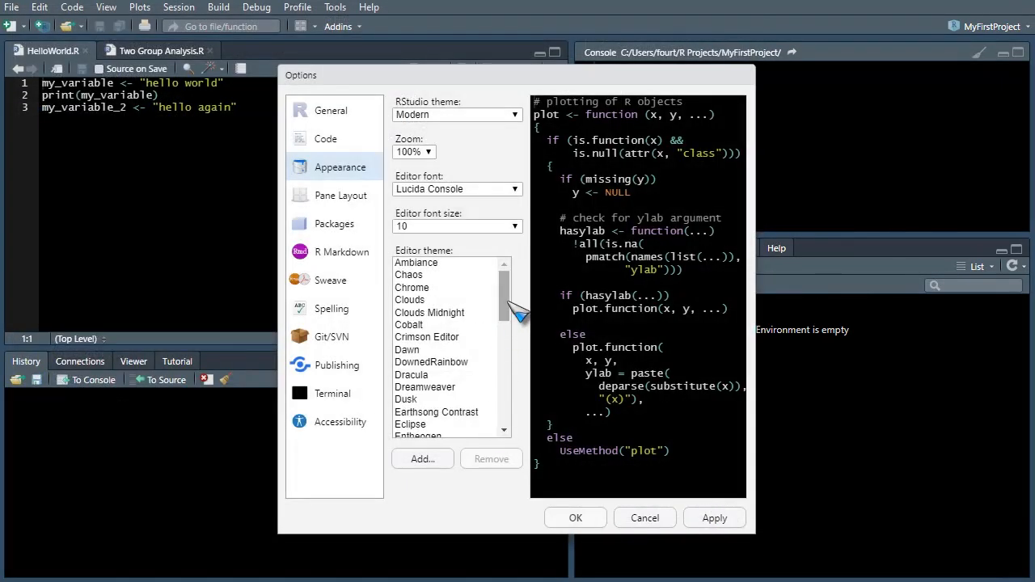
pyautogui.moveTo(506, 296); pyautogui.dragTo(502, 320)
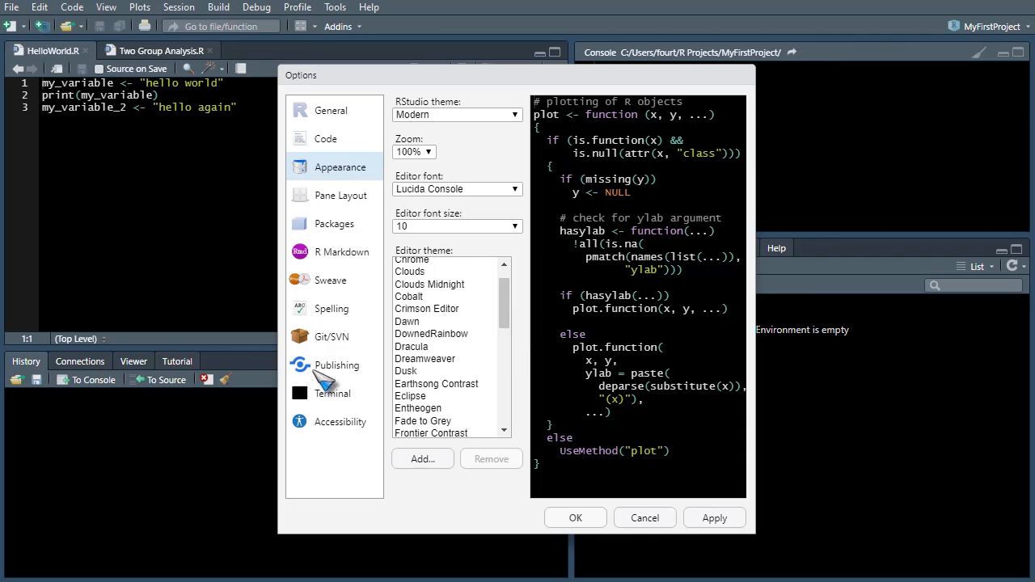
# Step: In the Pane Layout options, assign Console to the upper-left quadrant and Source to the lower-left quadrant
pyautogui.click(335, 203)
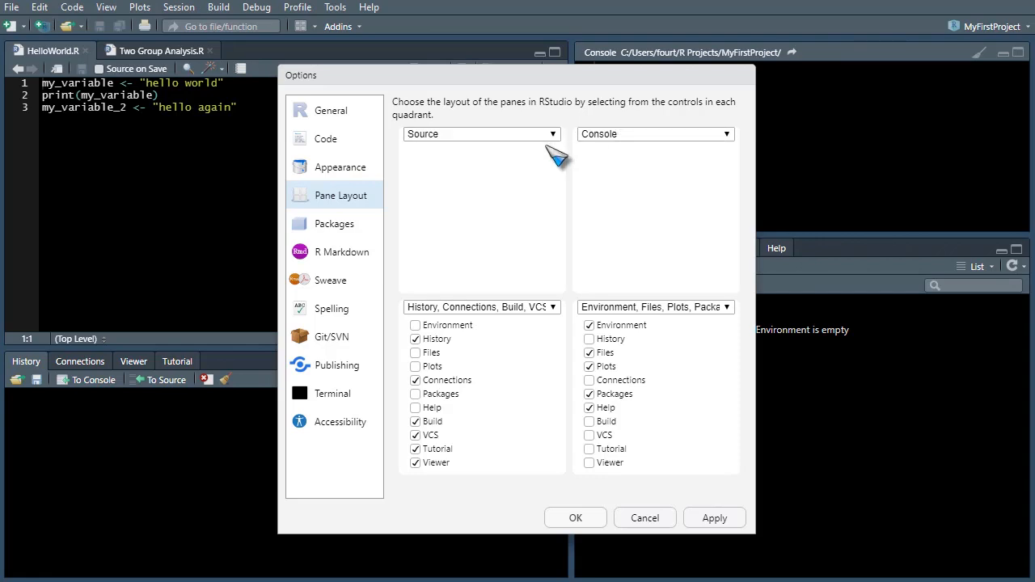
pyautogui.click(511, 136)
pyautogui.click(486, 161)
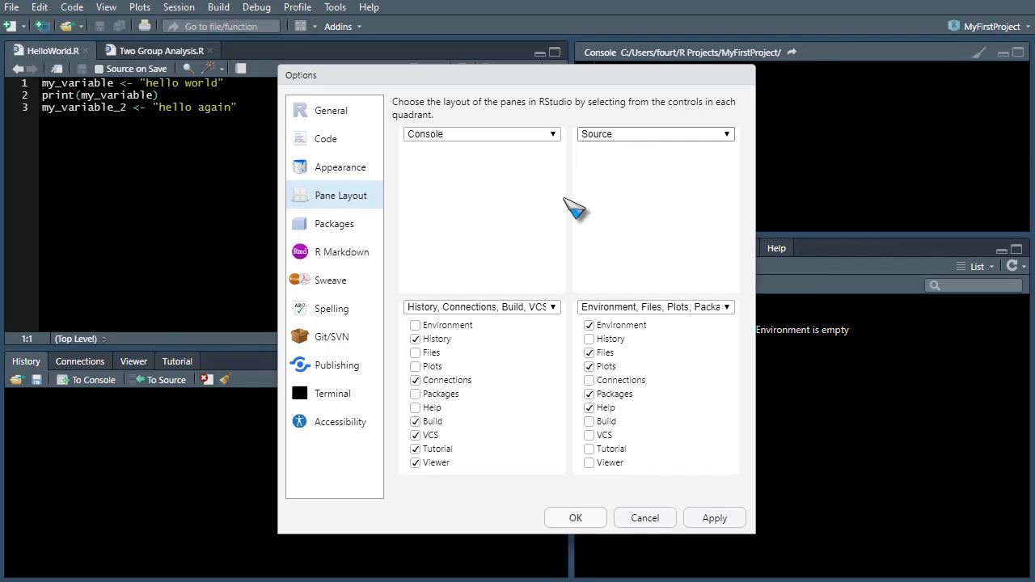
pyautogui.click(465, 310)
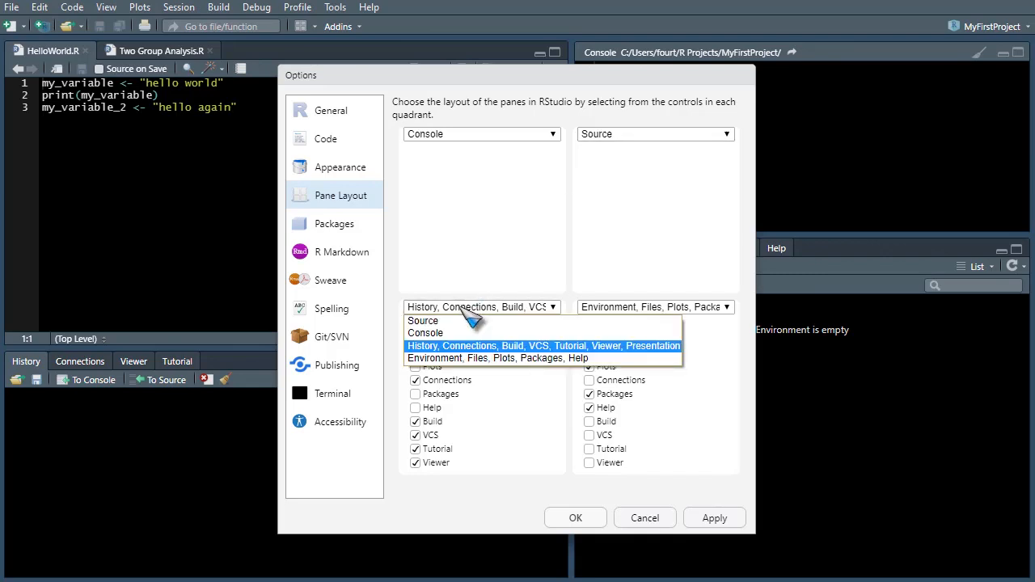
pyautogui.click(442, 324)
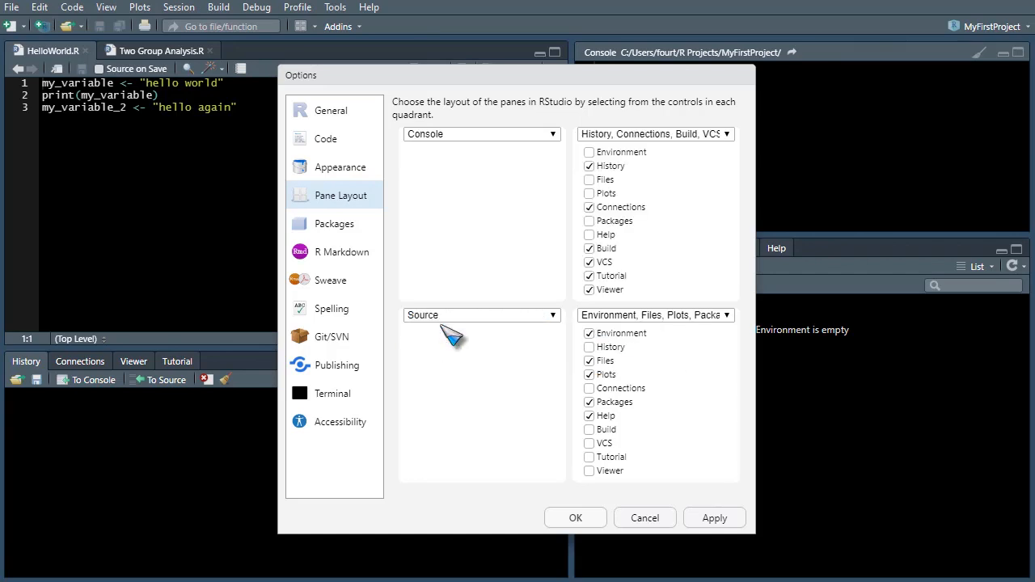
# Step: Reassign Console to the upper-right quadrant and Source to the upper-left quadrant
pyautogui.click(691, 133)
pyautogui.click(660, 159)
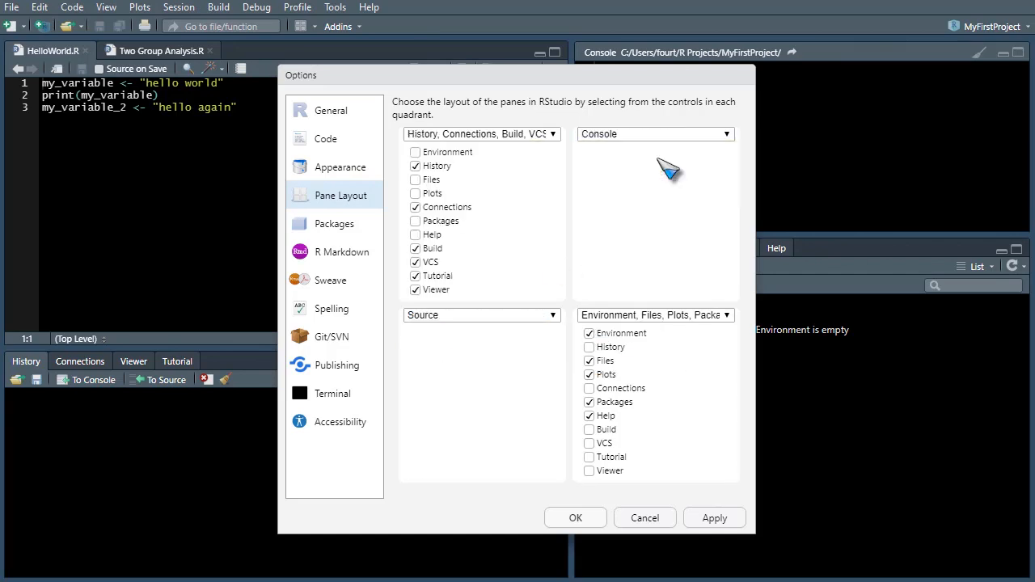
pyautogui.click(532, 136)
pyautogui.click(495, 149)
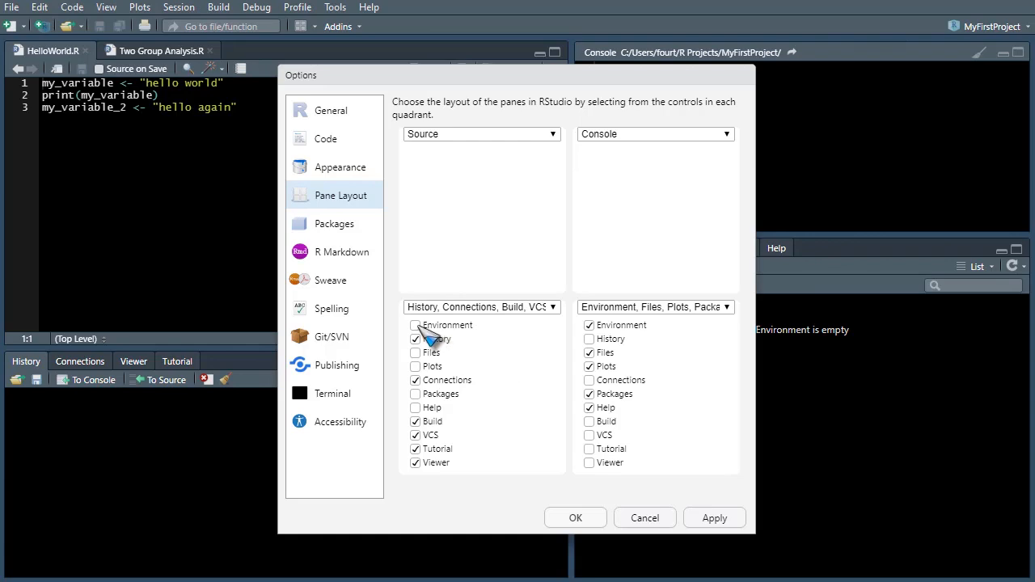
# Step: Move Environment to the lower-left quadrant, swap the upper quadrants so Console is left and Source right, and apply the layout
pyautogui.click(417, 326)
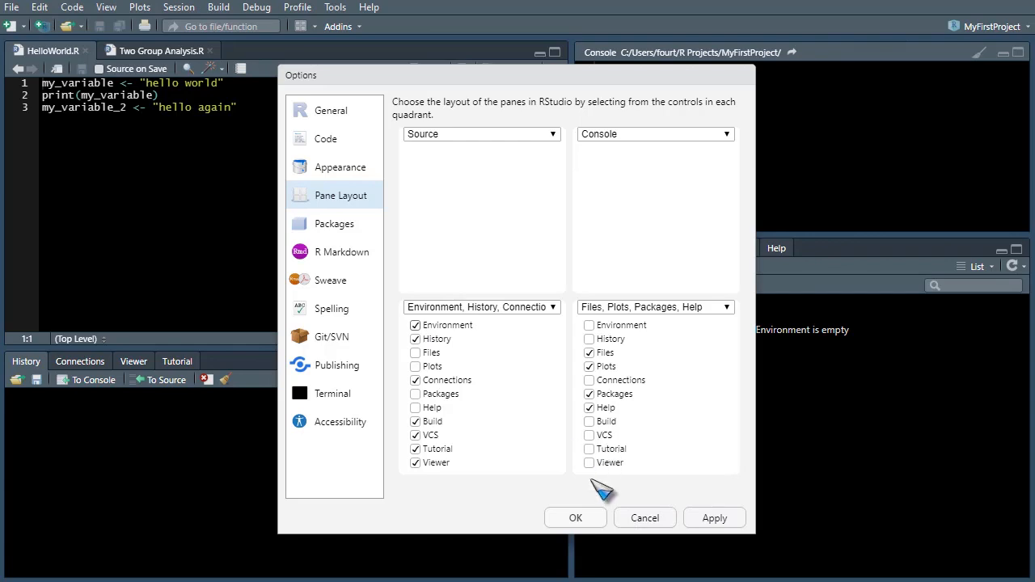
pyautogui.click(541, 135)
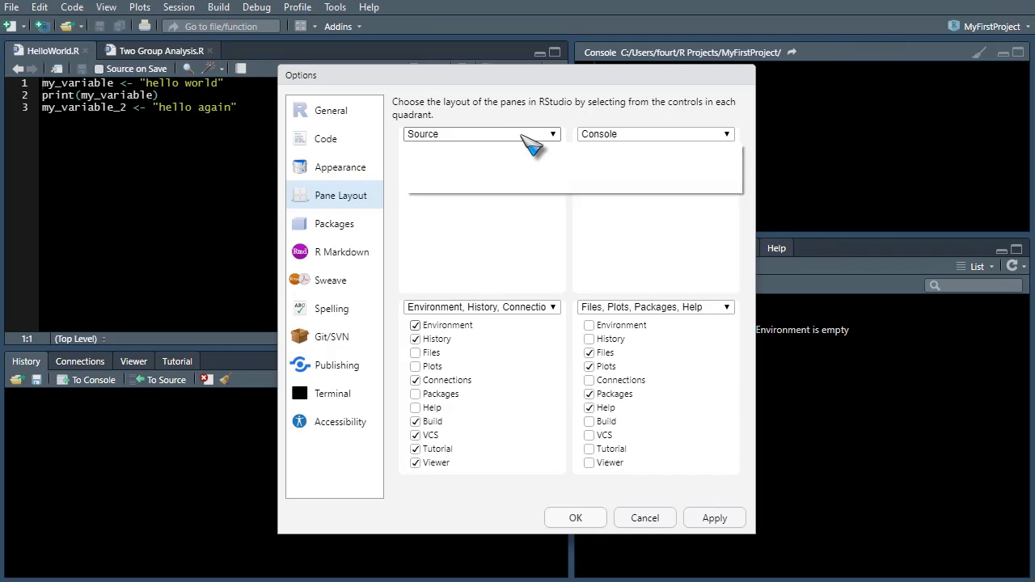
pyautogui.click(526, 161)
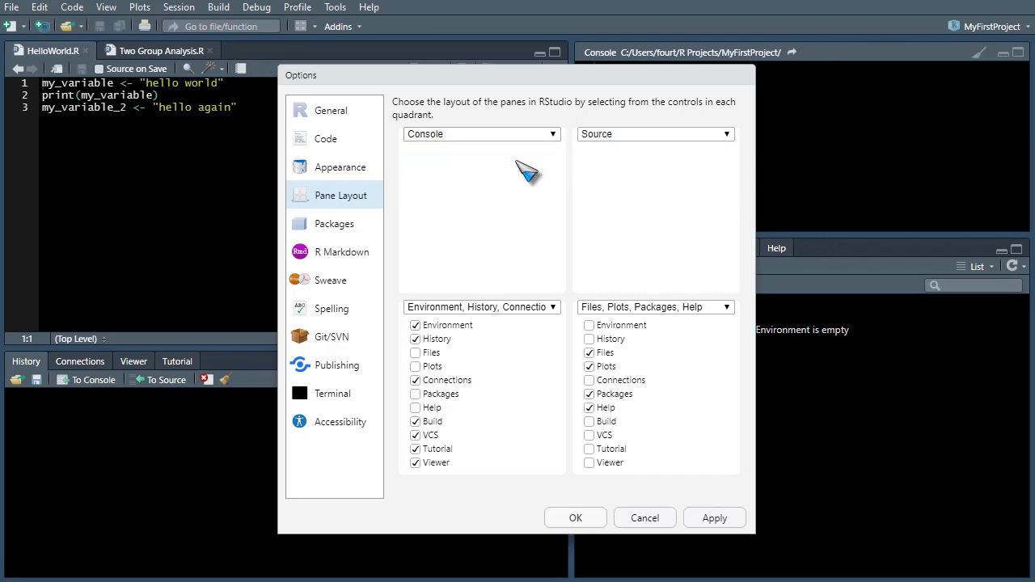
pyautogui.click(635, 136)
pyautogui.click(637, 147)
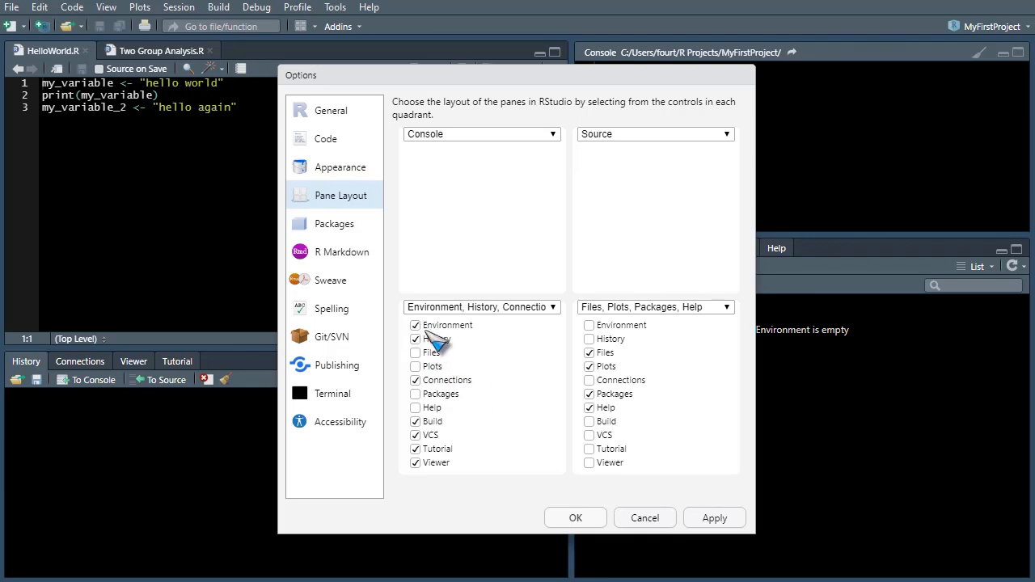
pyautogui.click(703, 524)
pyautogui.click(590, 526)
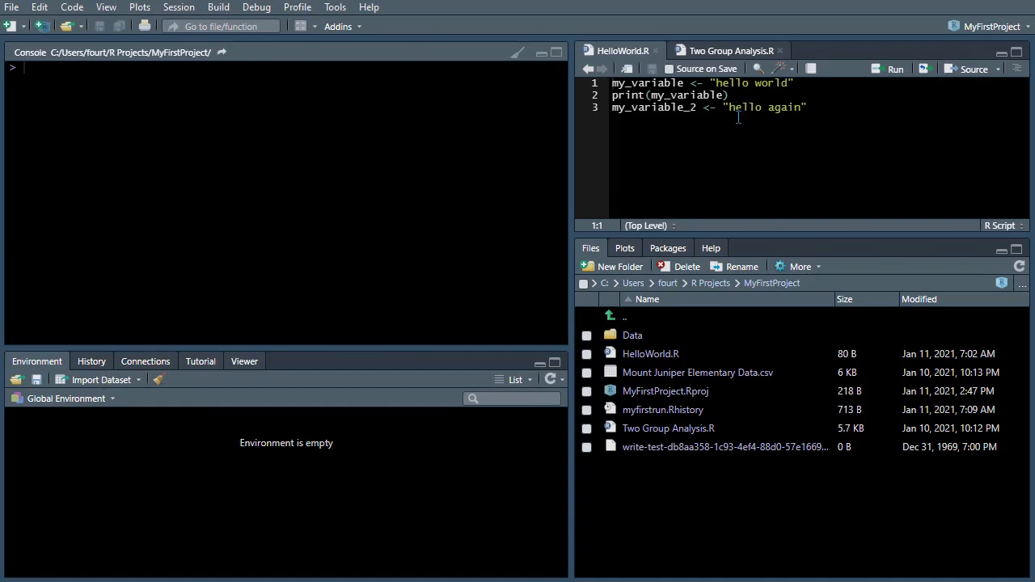
# Step: Change the pane layout to Source upper-left, Console upper-right and Environment in the lower-right quadrant, and apply it
pyautogui.click(334, 8)
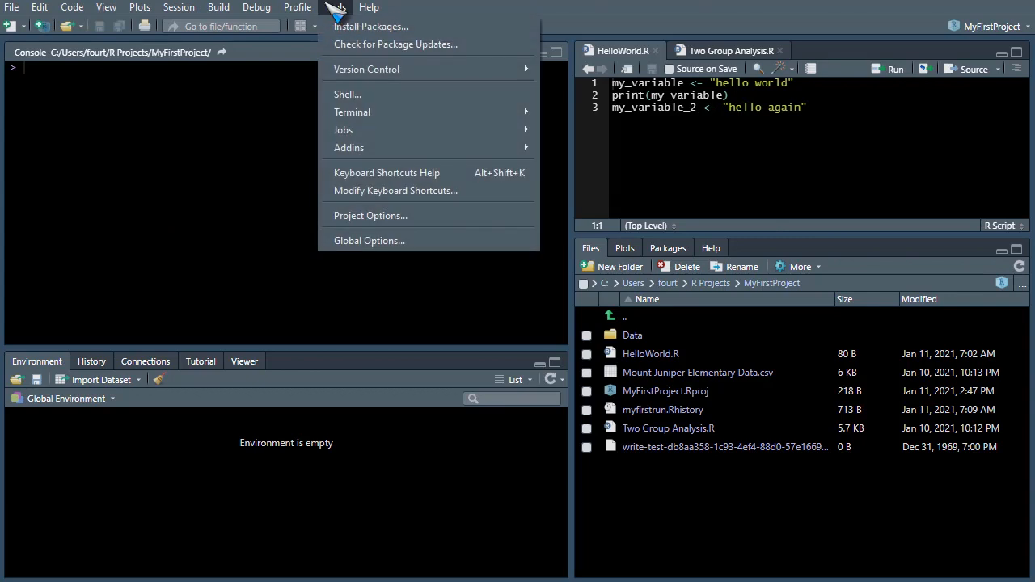
pyautogui.click(386, 239)
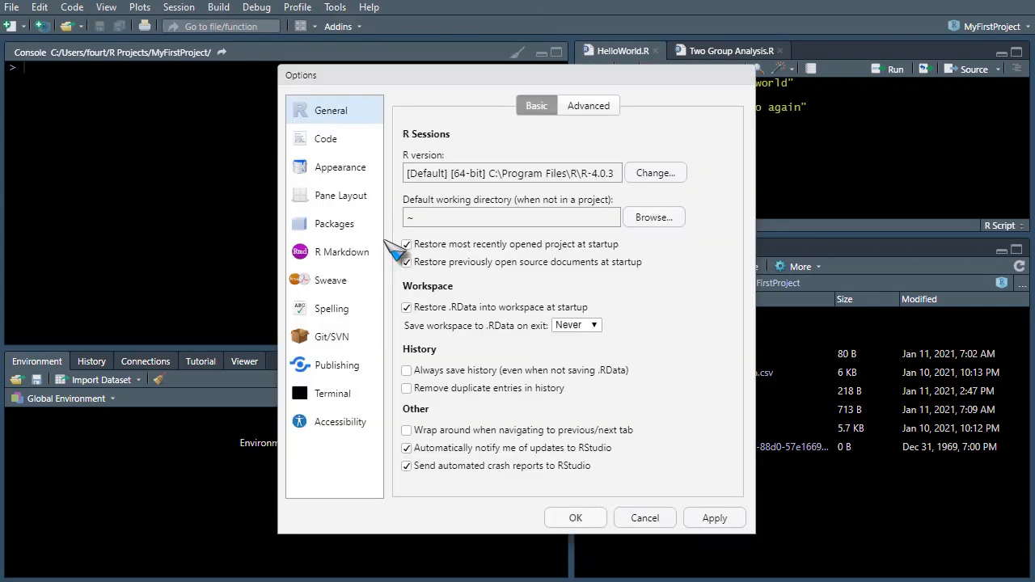
pyautogui.click(346, 204)
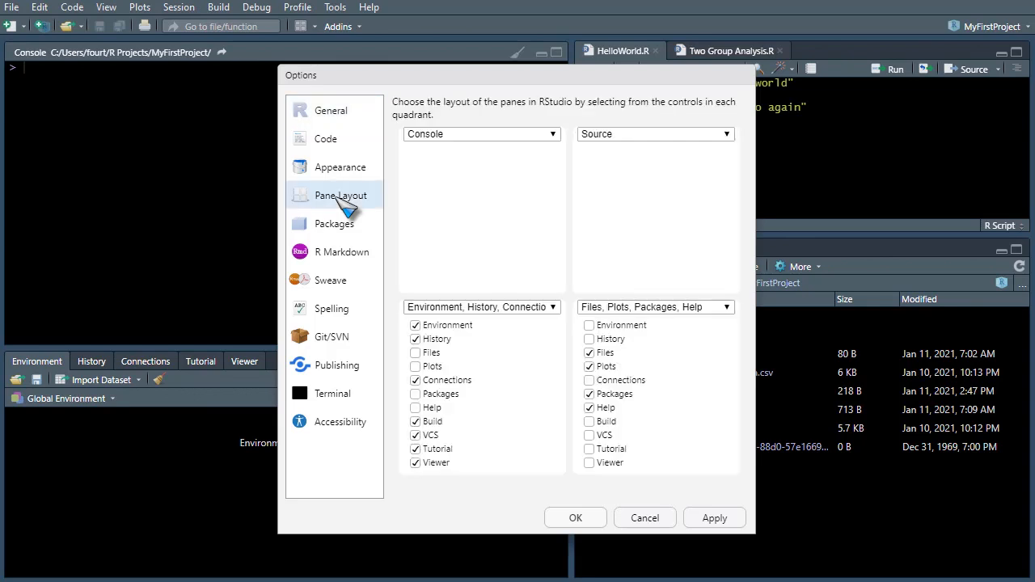
pyautogui.click(475, 138)
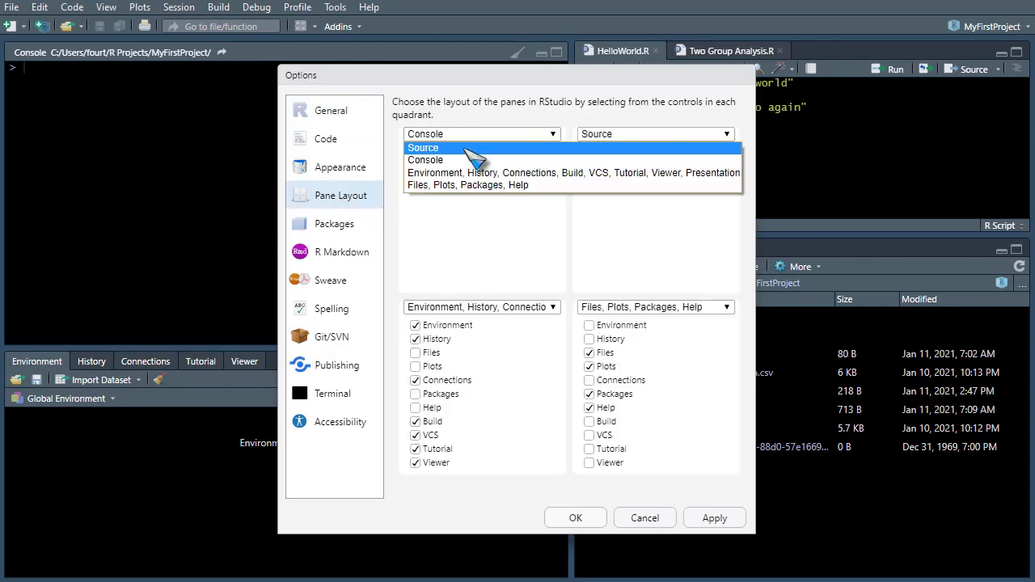
pyautogui.click(465, 148)
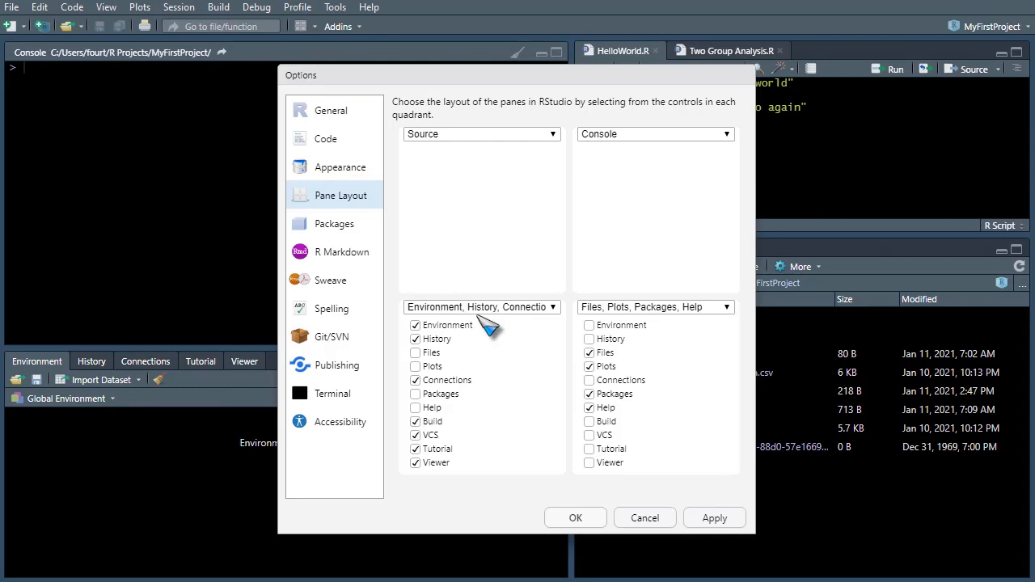
pyautogui.click(589, 325)
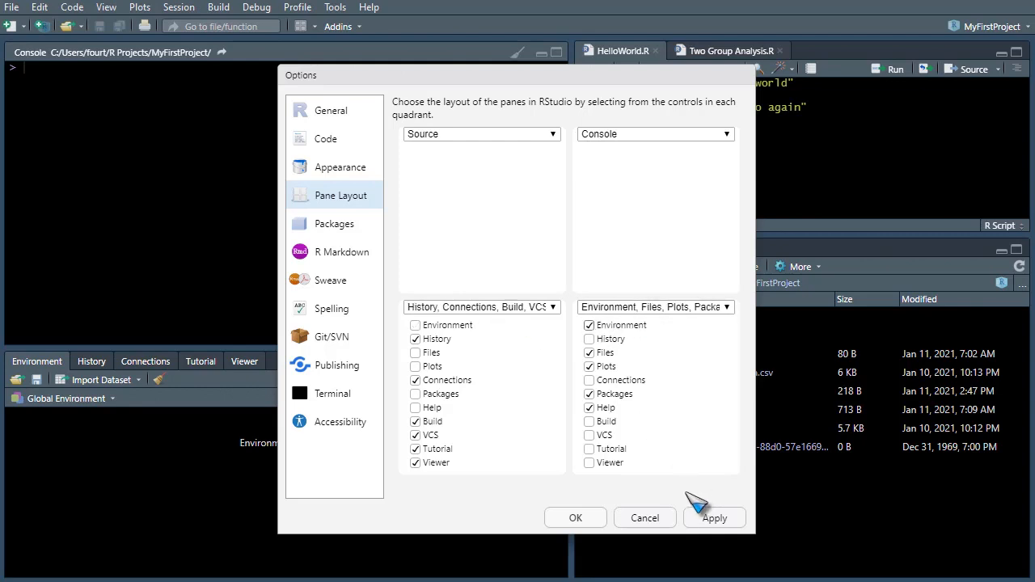
pyautogui.click(711, 518)
pyautogui.click(575, 518)
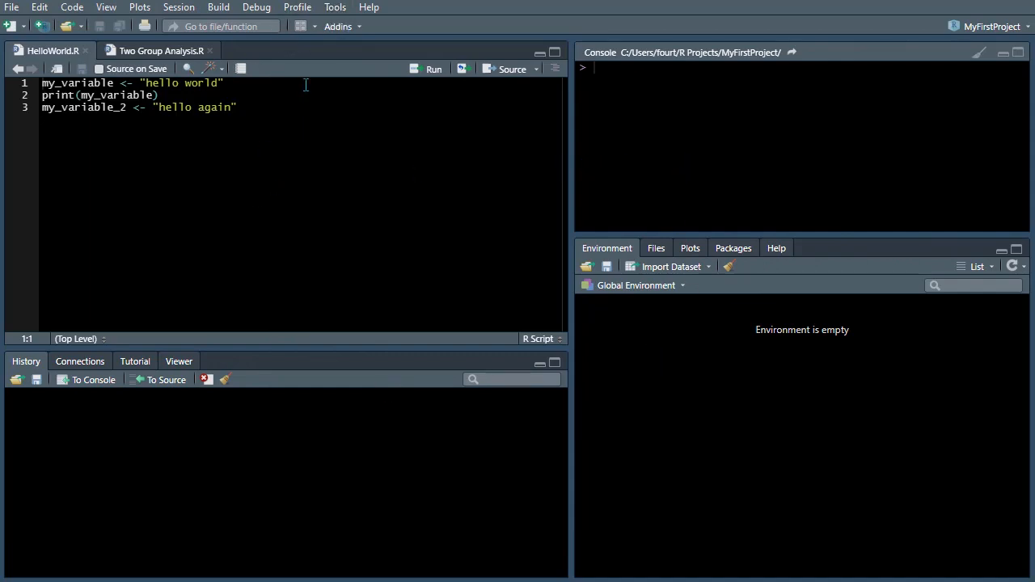
# Step: Open the Packages page of the global options to view the package management settings
pyautogui.click(333, 8)
pyautogui.click(357, 243)
pyautogui.click(340, 223)
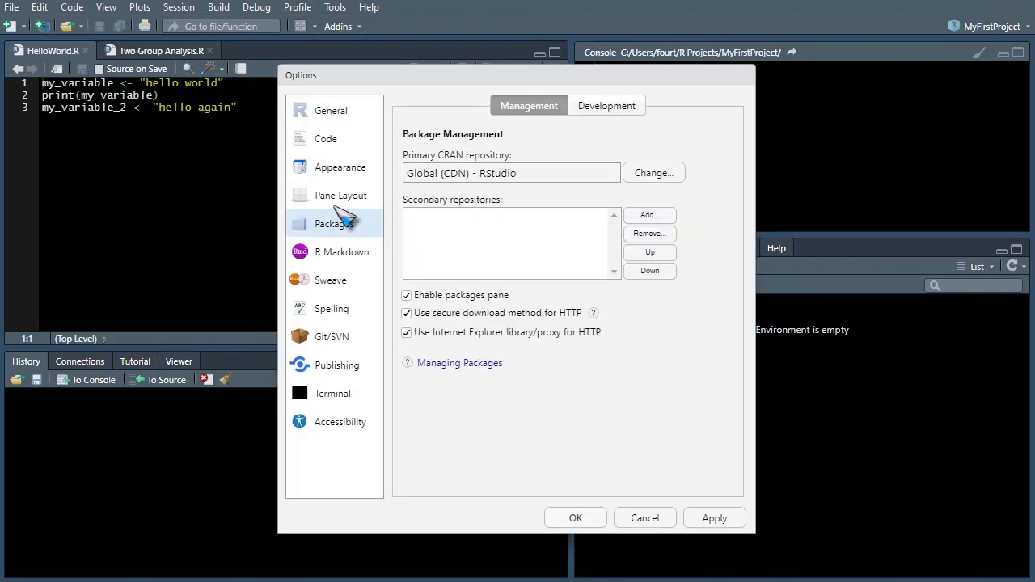
# Step: Review the tab assignments for the lower quadrants in the Pane Layout options
pyautogui.click(346, 198)
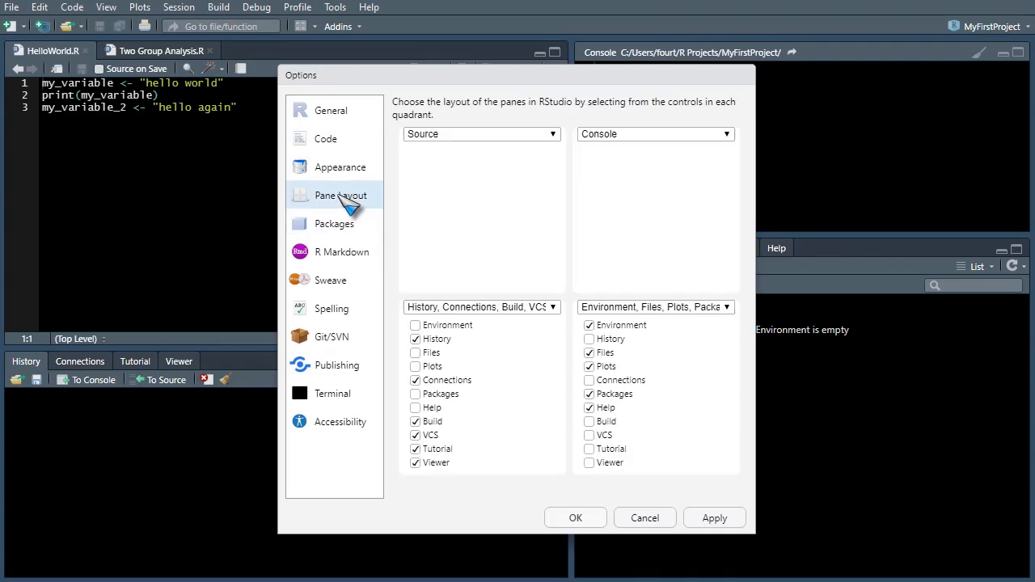
pyautogui.click(590, 366)
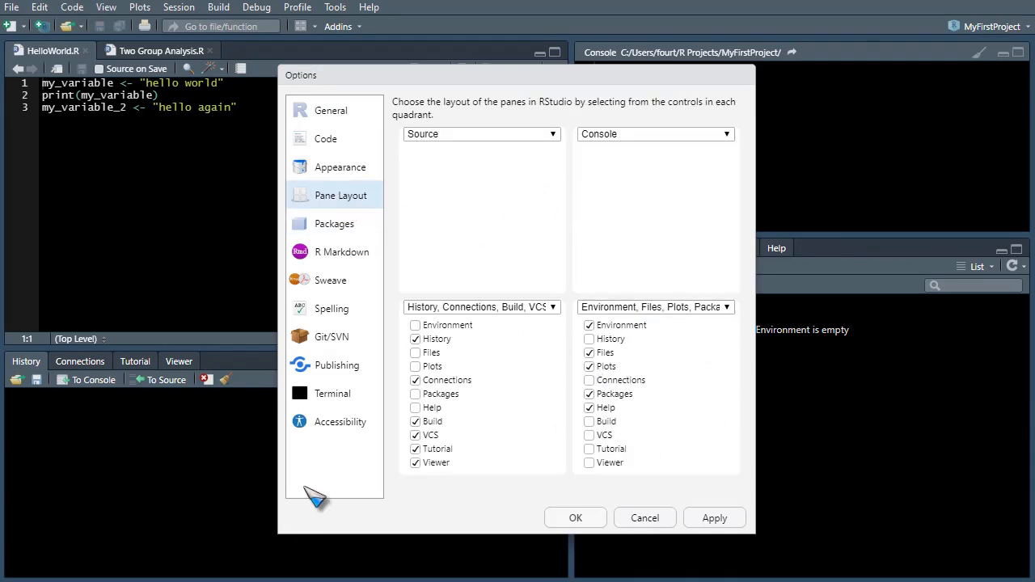
# Step: Change the primary CRAN repository in the Packages options to the USA (TN) mirror of the National Institute for Computational Sciences
pyautogui.click(333, 231)
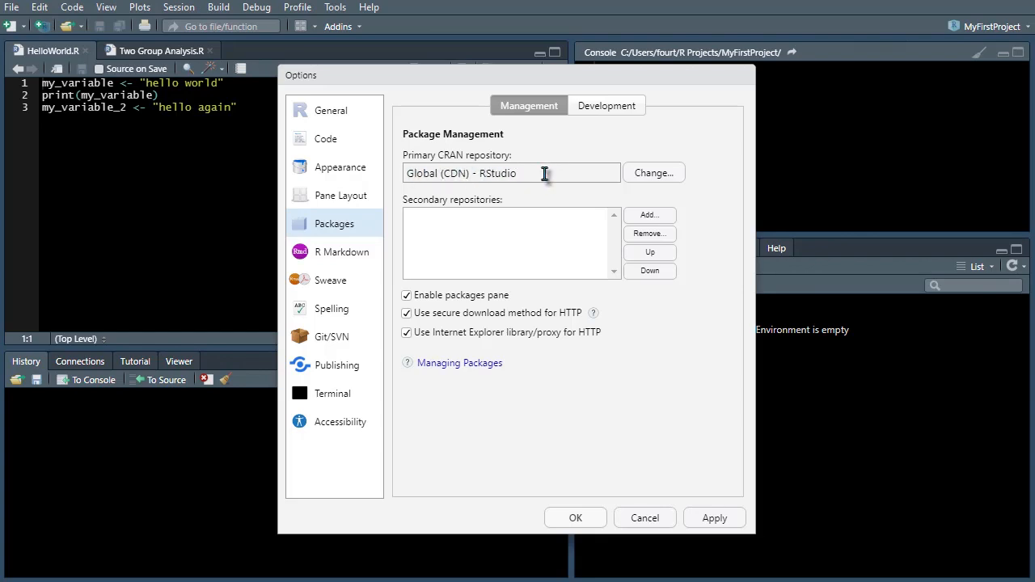
pyautogui.click(645, 173)
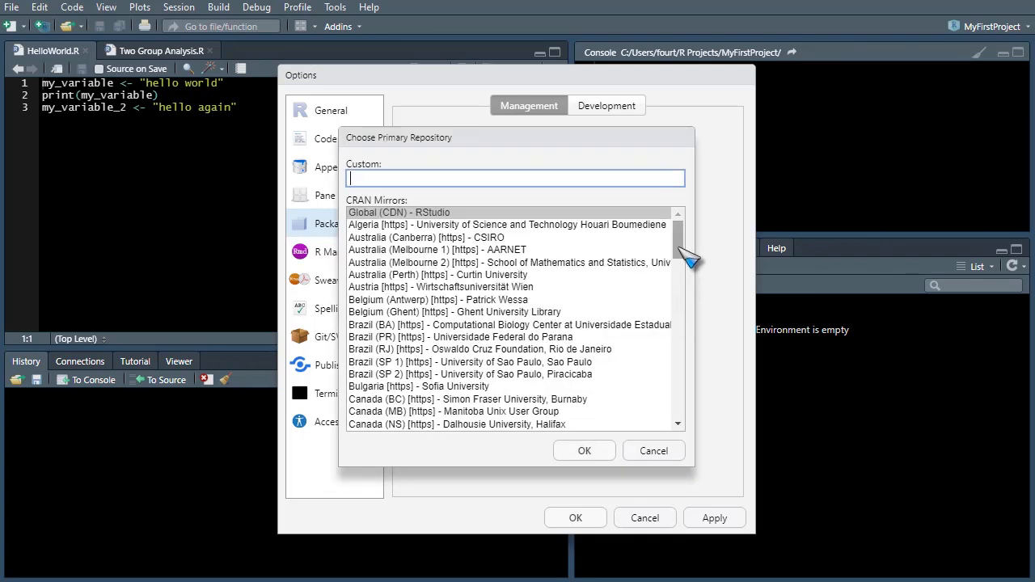
pyautogui.moveTo(681, 251); pyautogui.dragTo(686, 437)
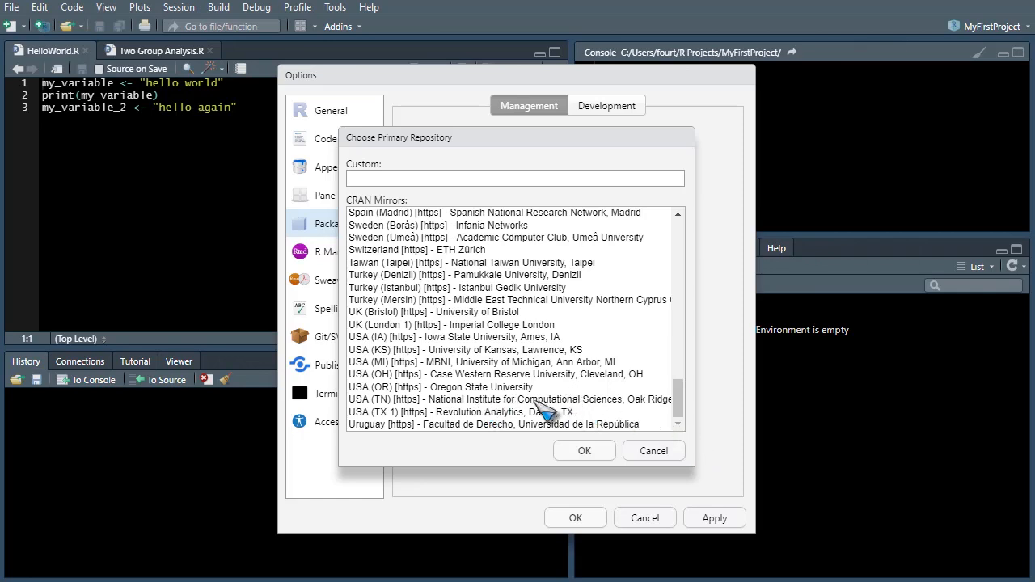
pyautogui.click(515, 399)
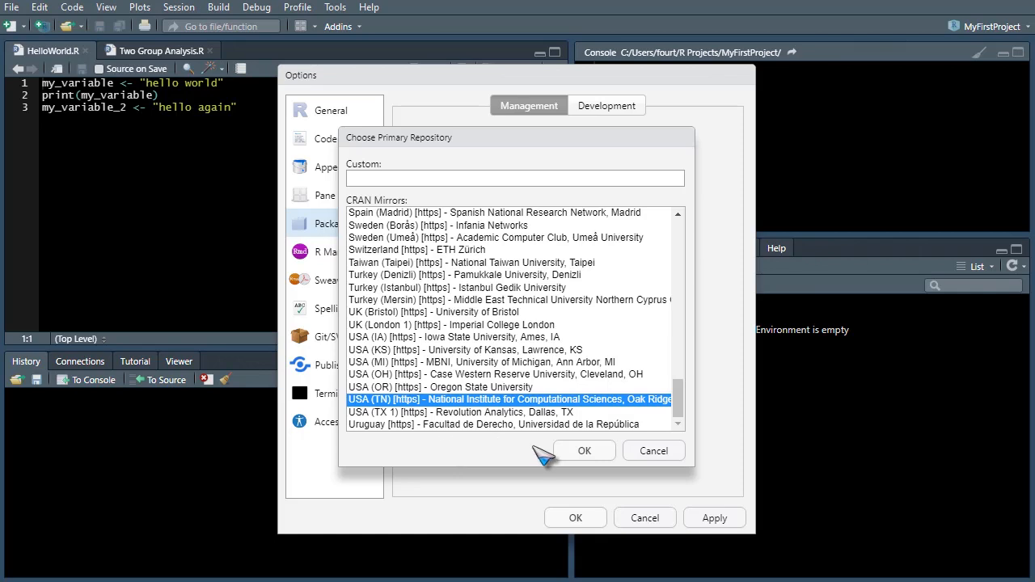
pyautogui.click(584, 452)
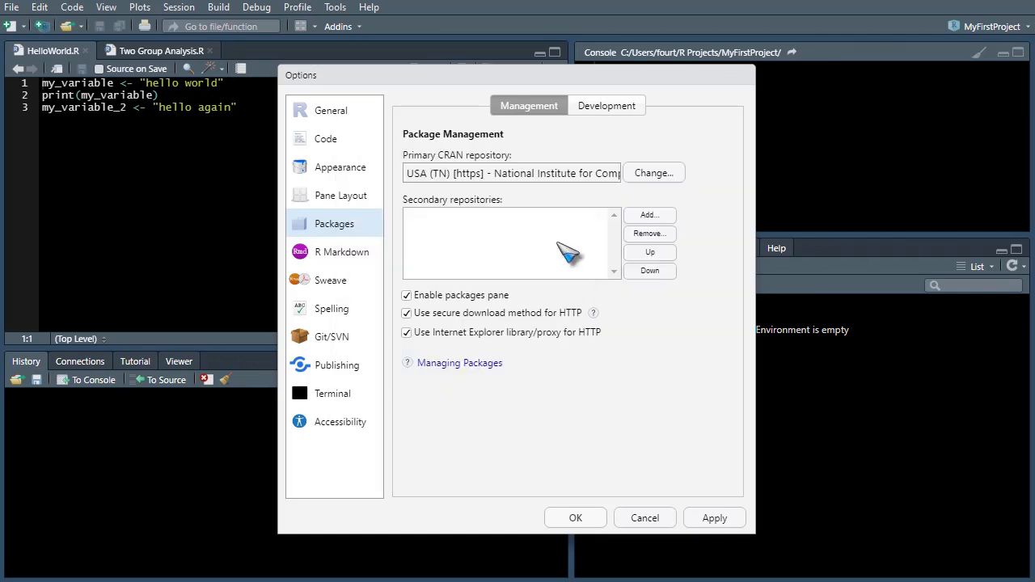
# Step: Set the primary CRAN repository back to Global (CDN) - RStudio
pyautogui.click(647, 177)
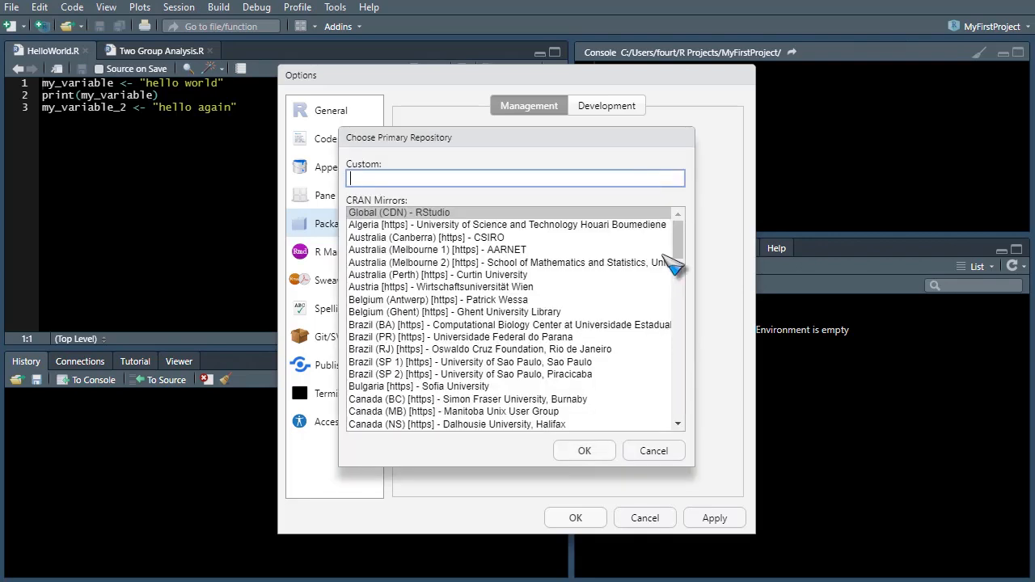
pyautogui.click(543, 213)
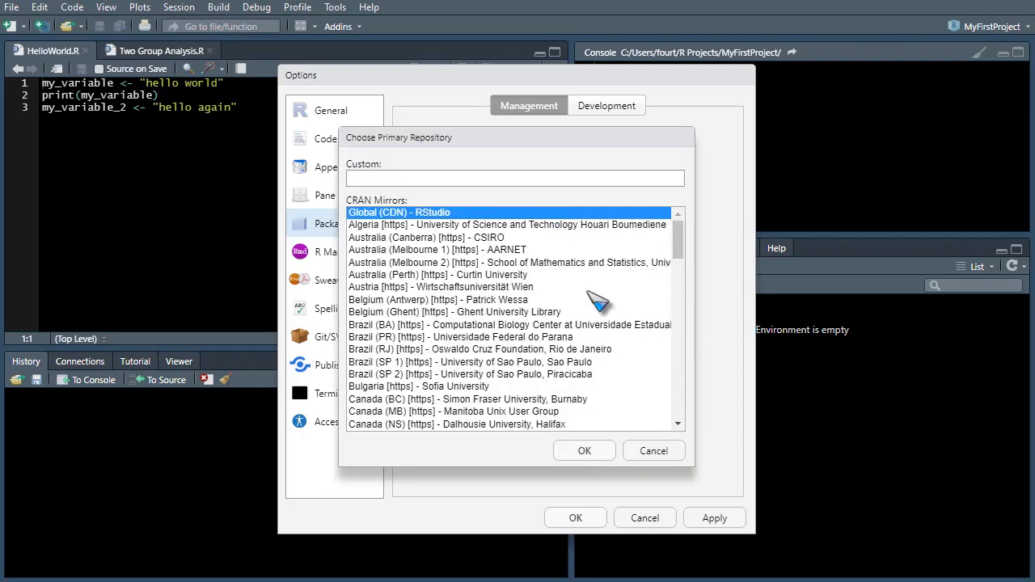
pyautogui.click(583, 454)
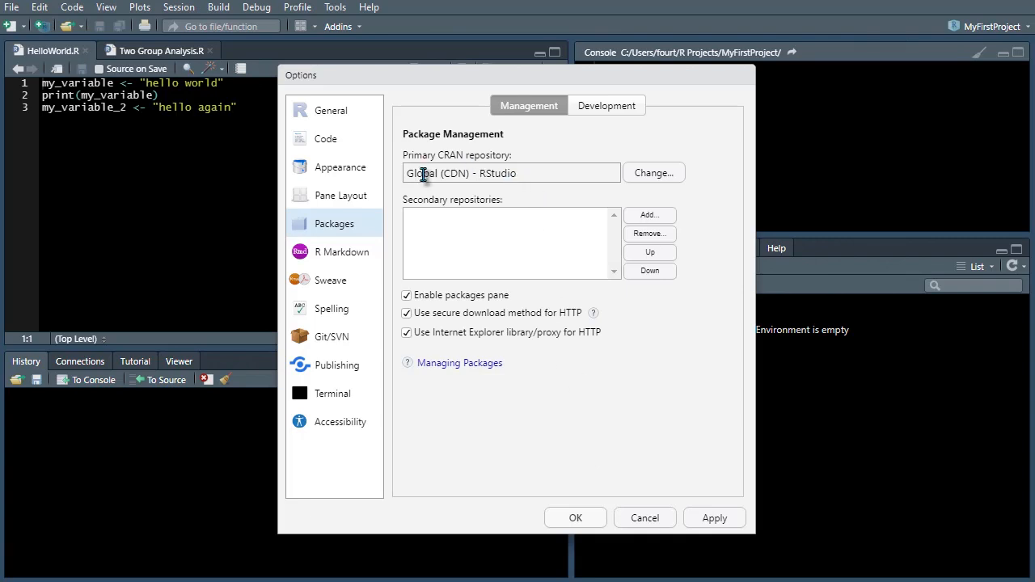
# Step: View the form for adding a secondary package repository and close it without adding one
pyautogui.click(649, 217)
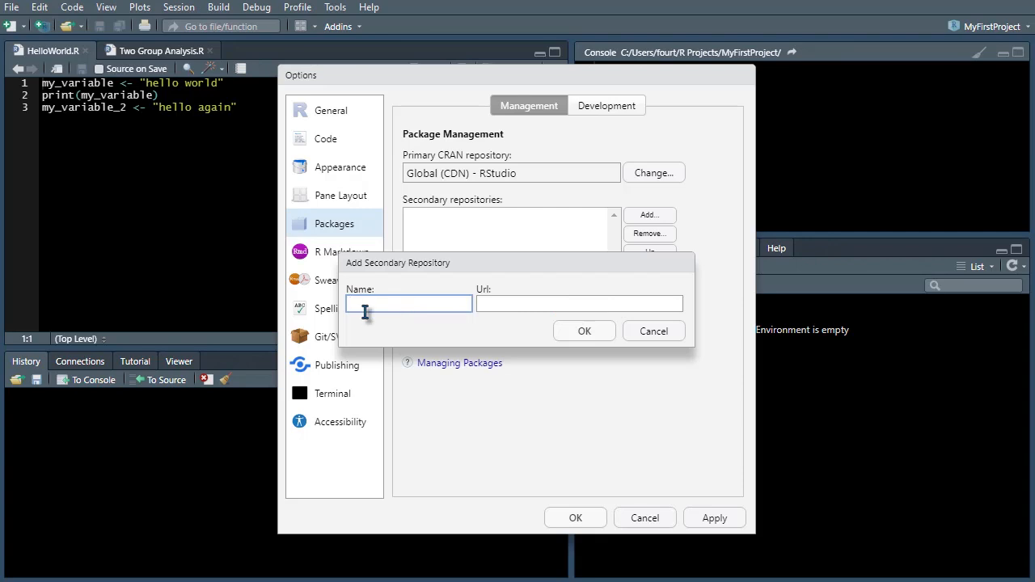
pyautogui.click(649, 333)
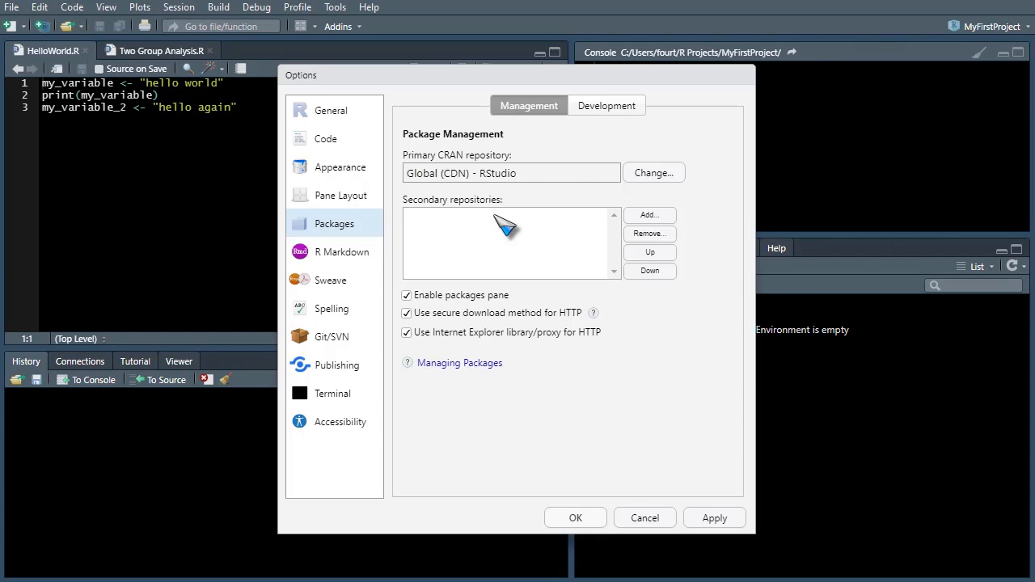
# Step: Review the R Markdown options and the Sweave options for PDF generation and LaTeX compilation
pyautogui.click(346, 258)
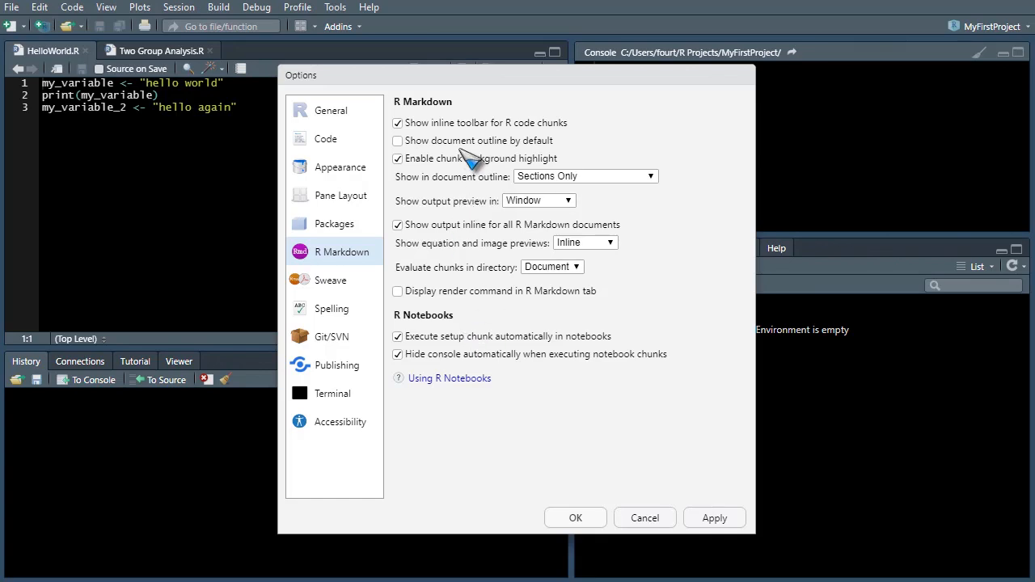
pyautogui.click(338, 290)
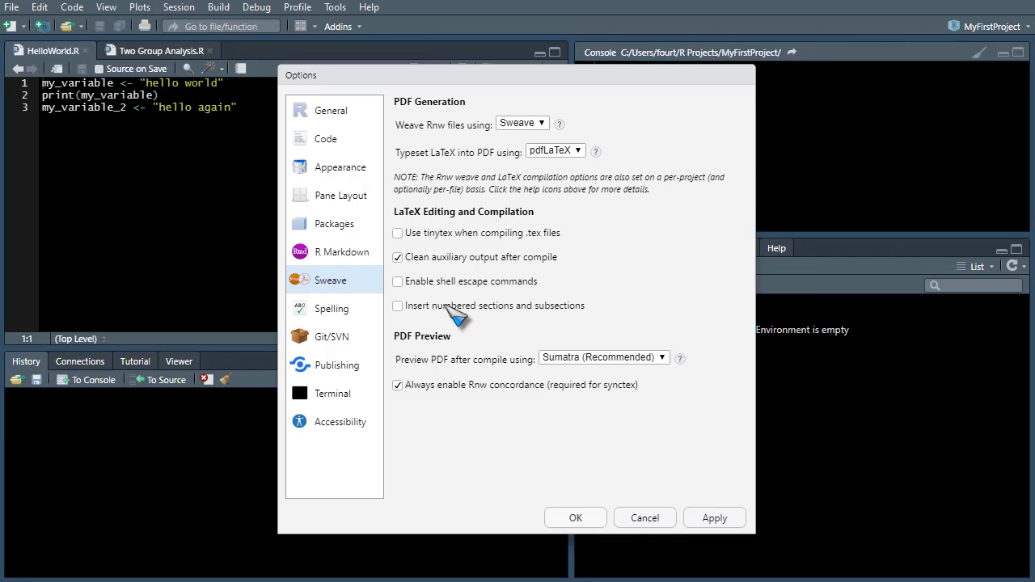
# Step: Review the Spelling options and view the custom dictionary file chooser, closing it without adding a dictionary
pyautogui.click(343, 312)
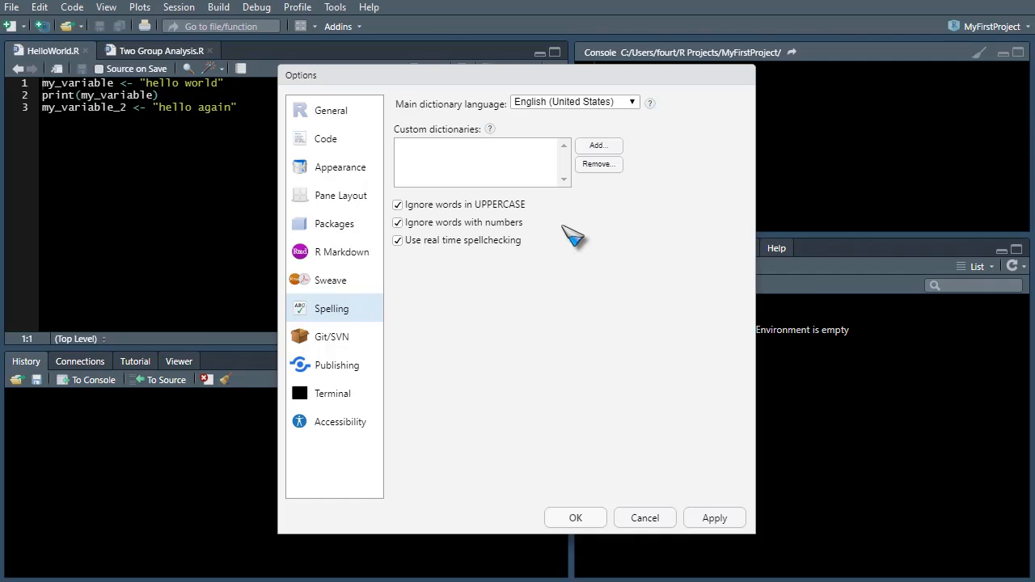
pyautogui.click(598, 146)
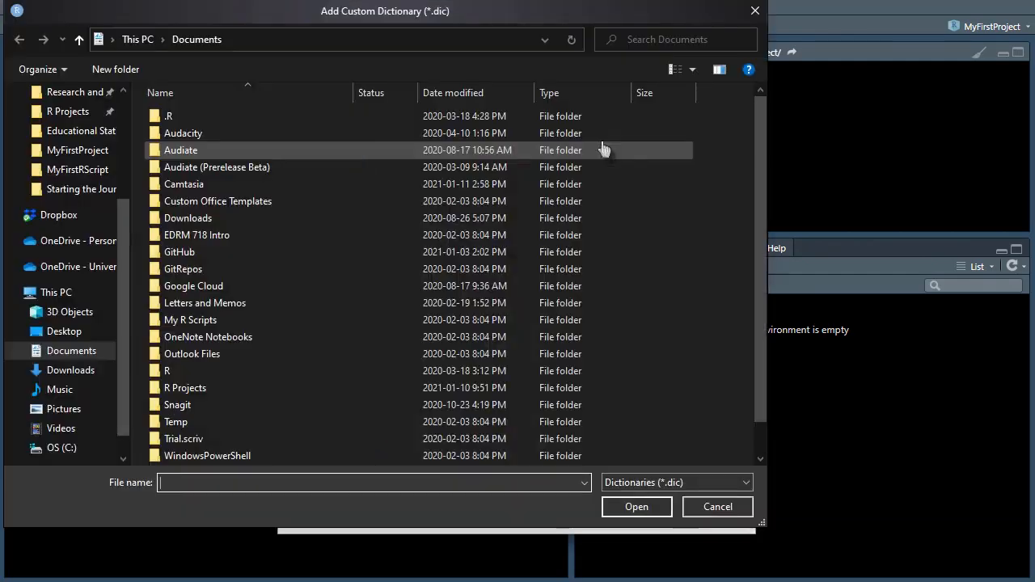
pyautogui.click(715, 508)
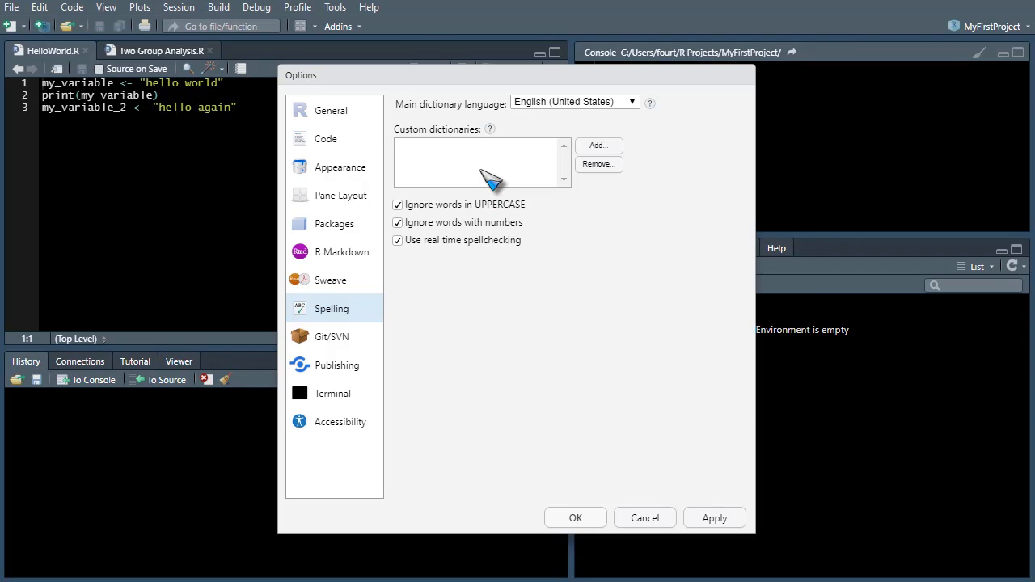
# Step: Look through the Git/SVN, Publishing, Terminal and Accessibility options
pyautogui.click(331, 344)
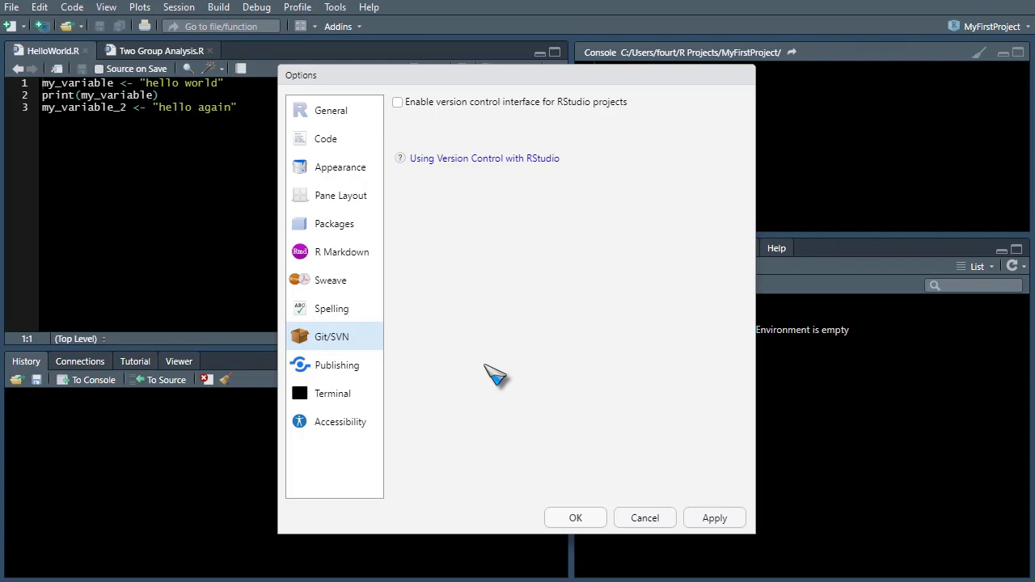
pyautogui.click(339, 368)
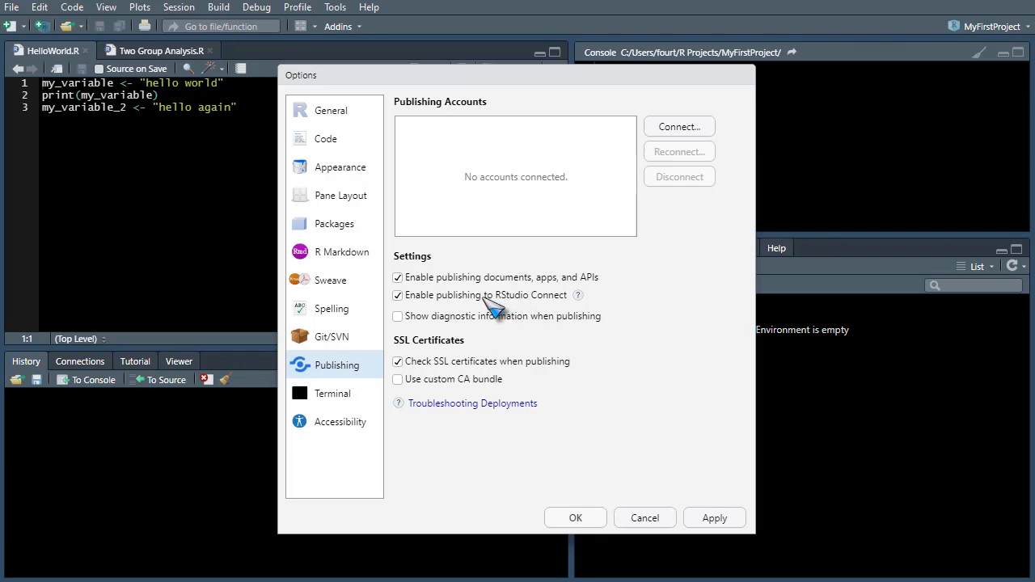
pyautogui.click(346, 403)
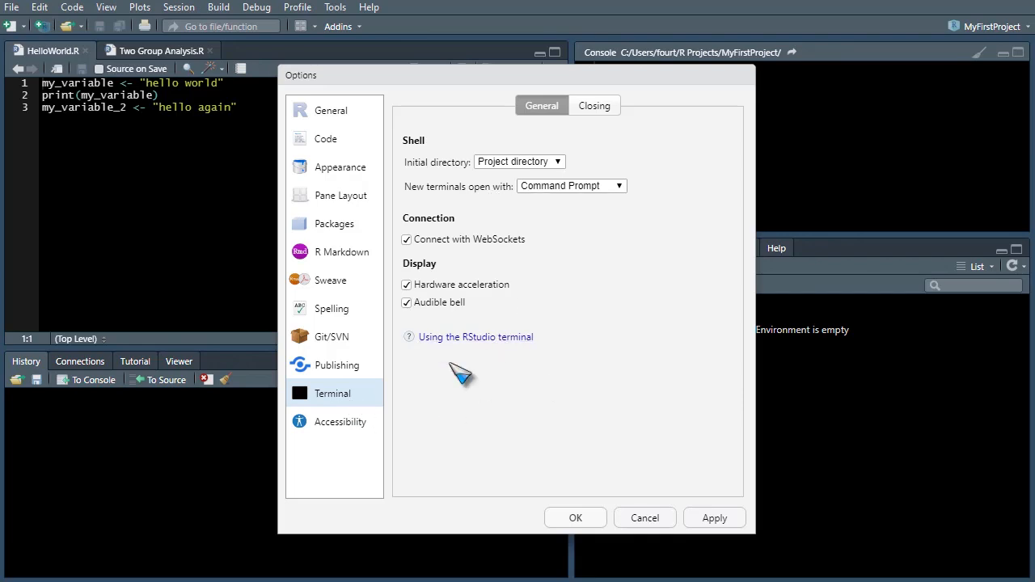
pyautogui.click(353, 429)
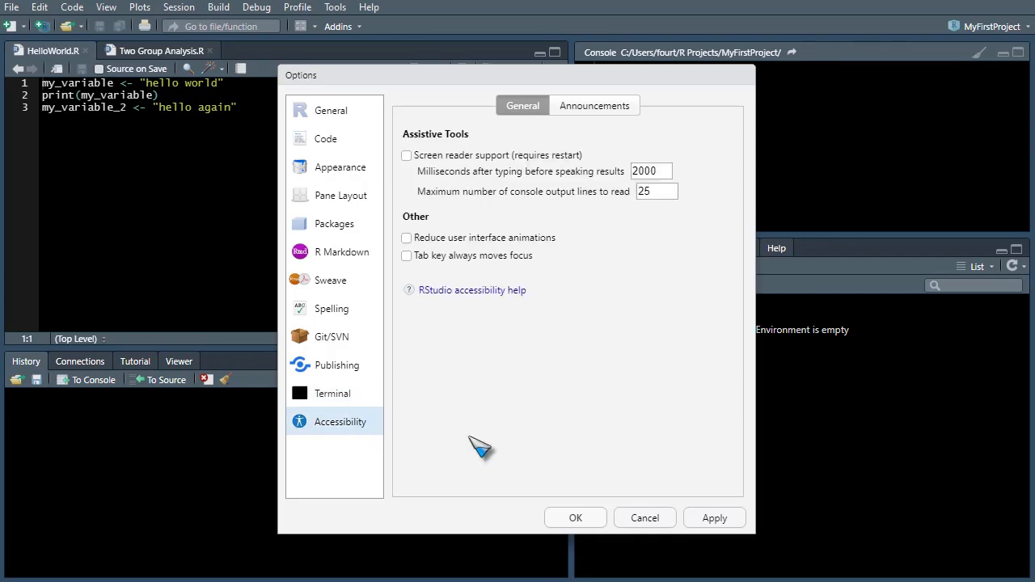
# Step: Return to the General options, then accept the global options and close the dialog
pyautogui.click(328, 113)
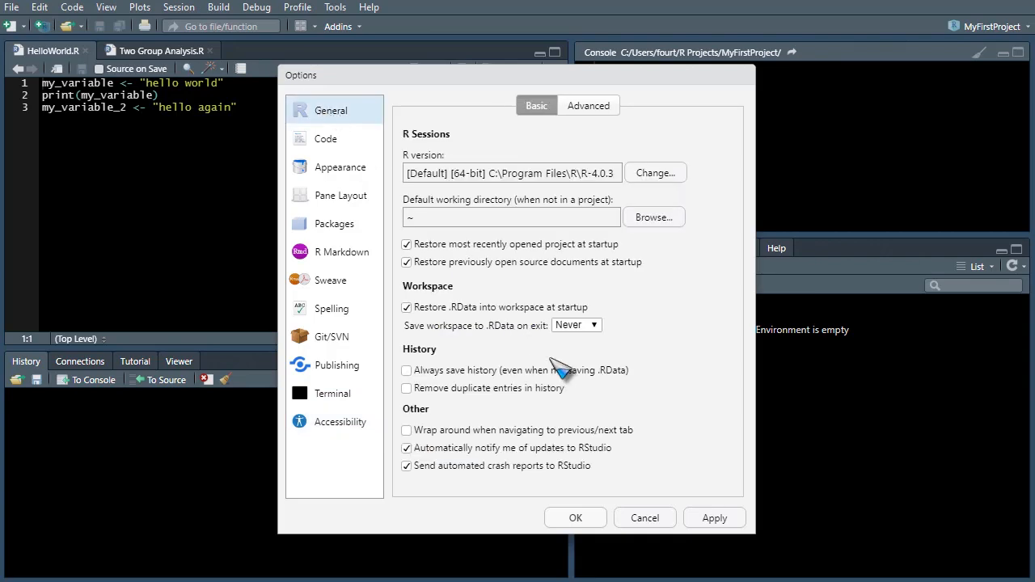
pyautogui.click(576, 518)
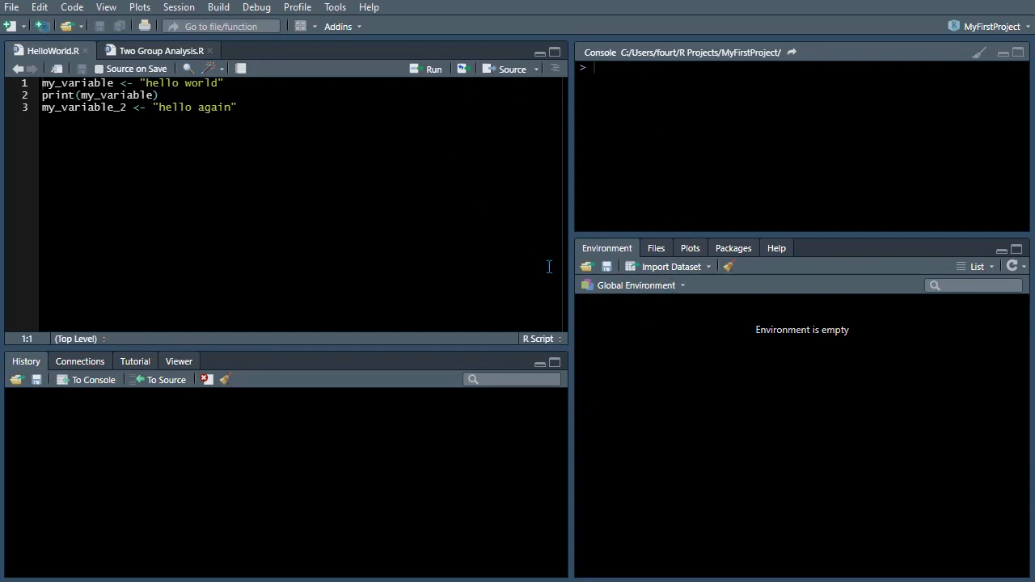